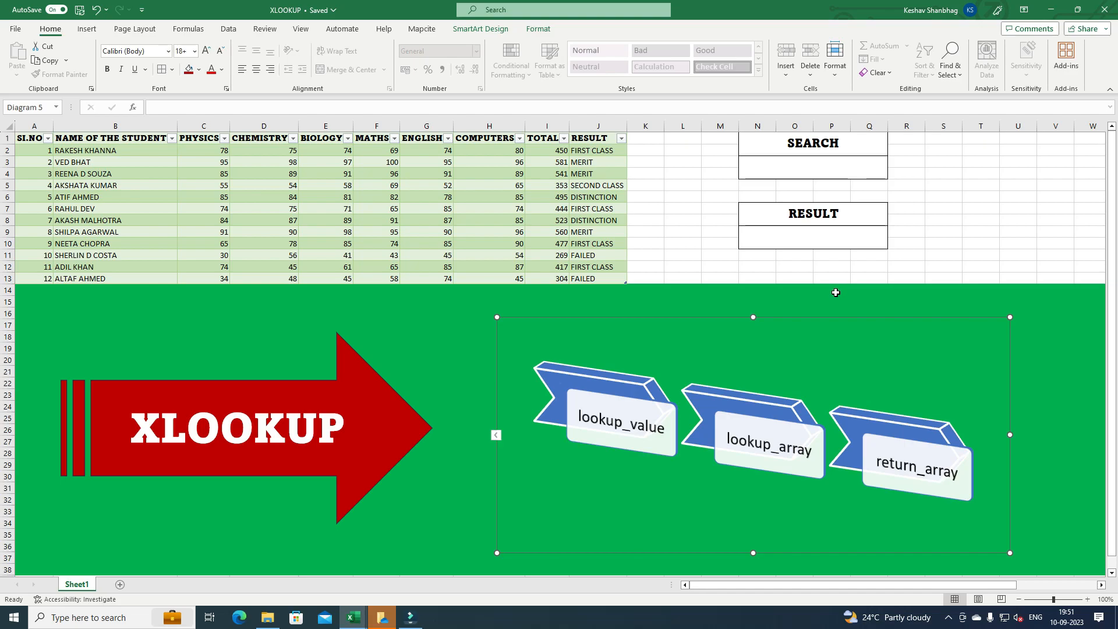
- In RESULT cell N9, begin =XLOOKUP(N3, using the SEARCH cell N3 as lookup value
click(788, 241)
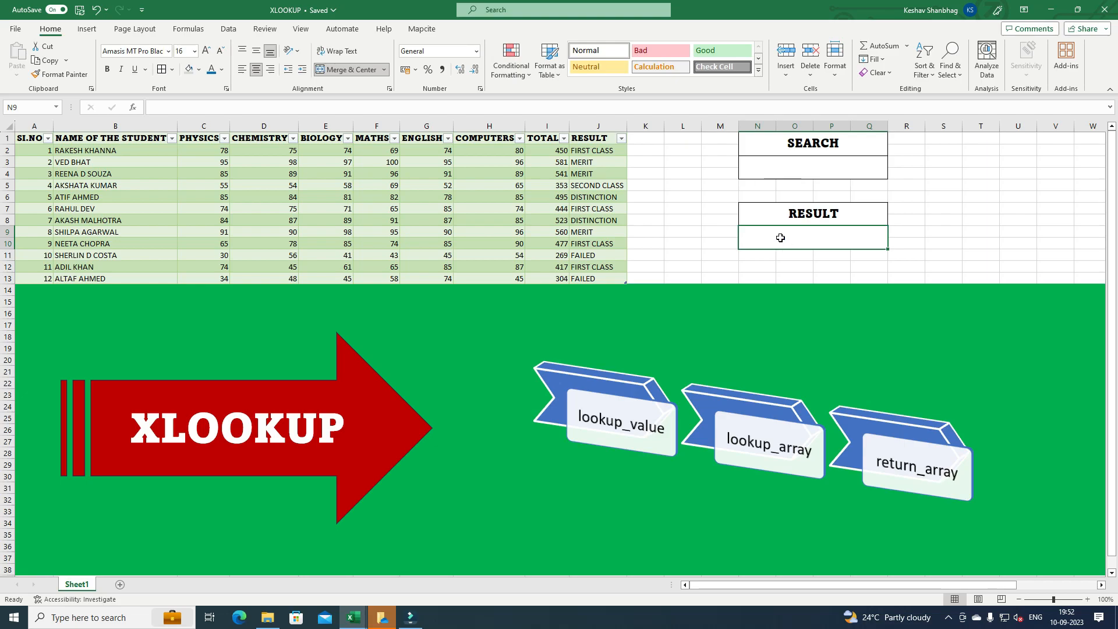
text(=)
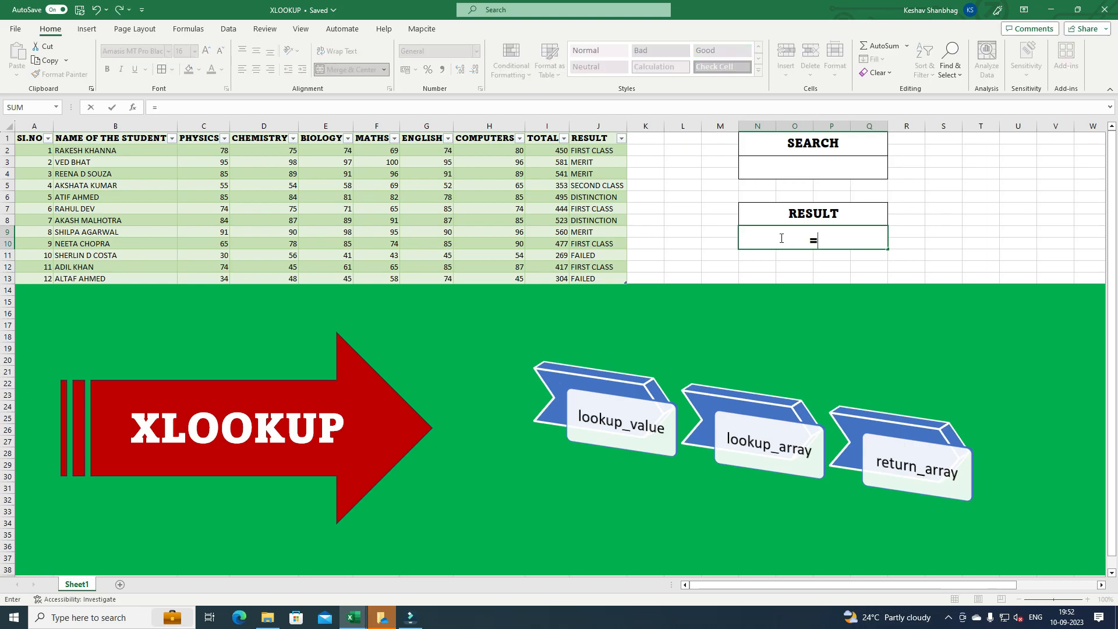
text(xlookup)
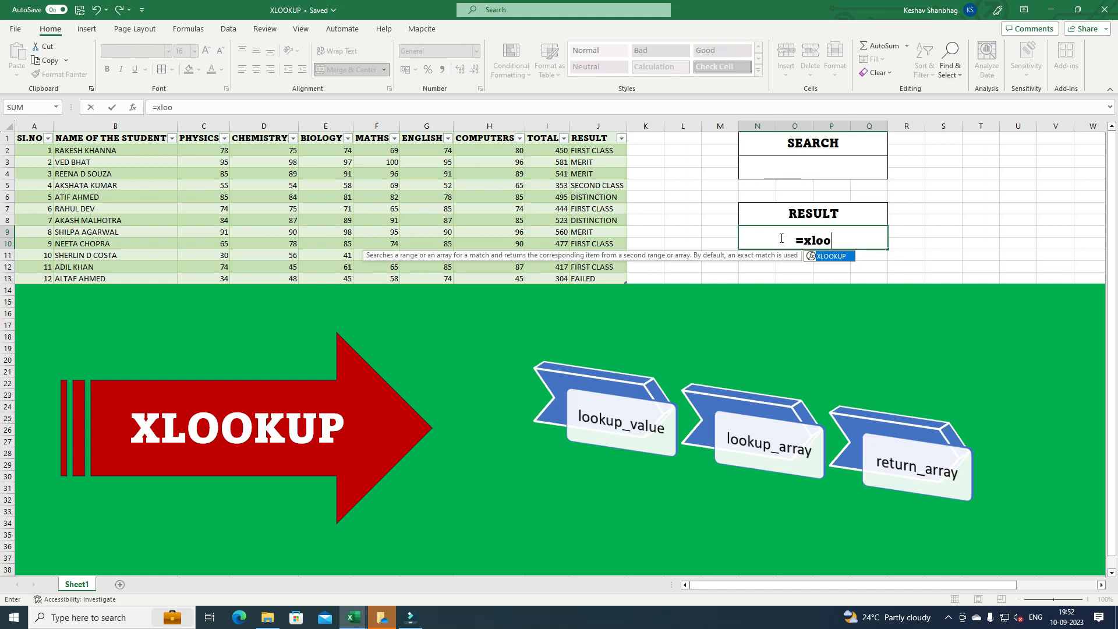
key(Tab)
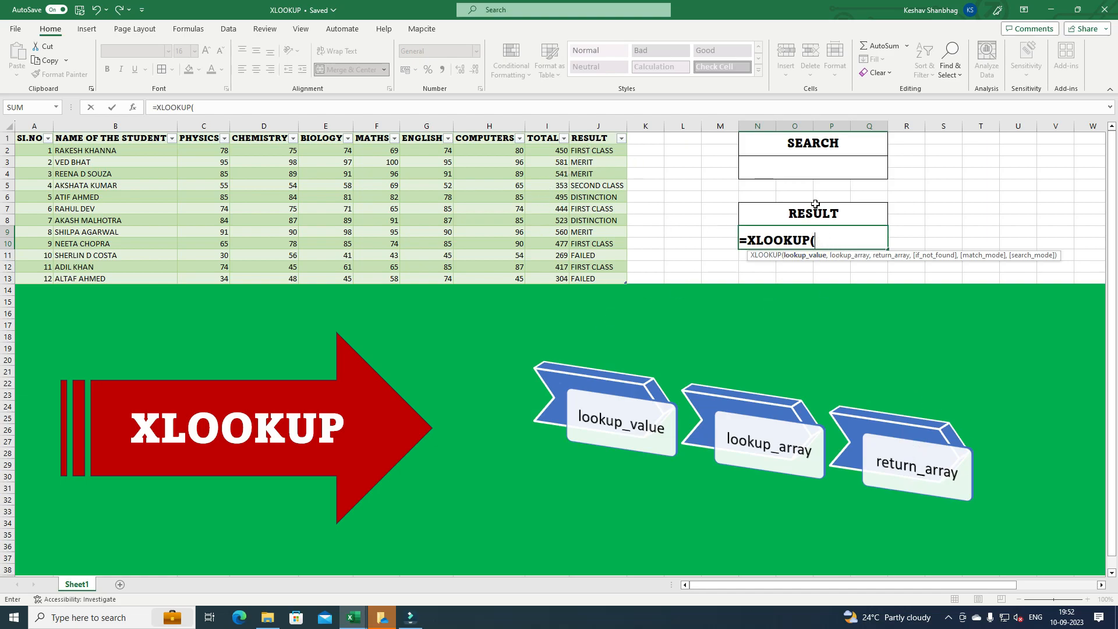
click(805, 171)
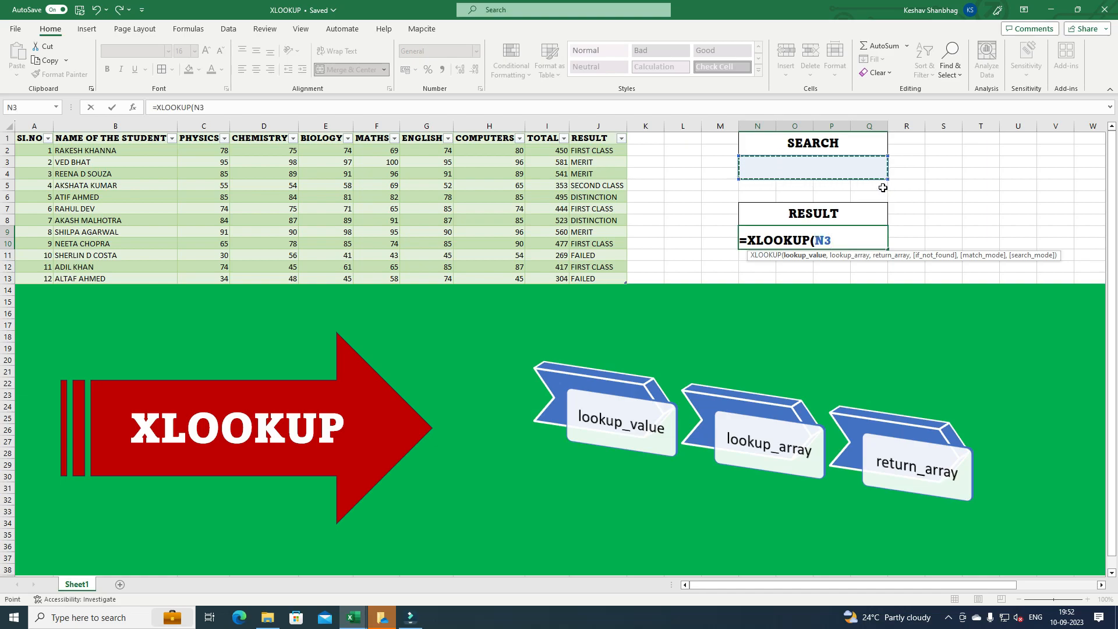
text(,)
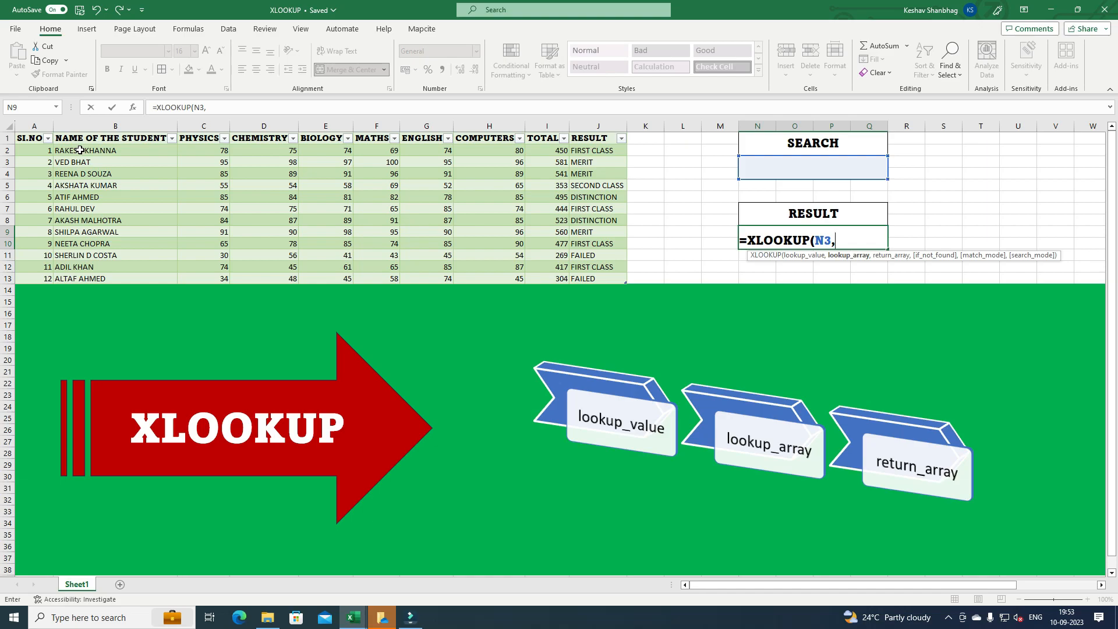
- Complete the XLOOKUP with lookup range B2:B12, return range J2:J12 and fallback "NOT FOUND"
drag(80, 150, 82, 279)
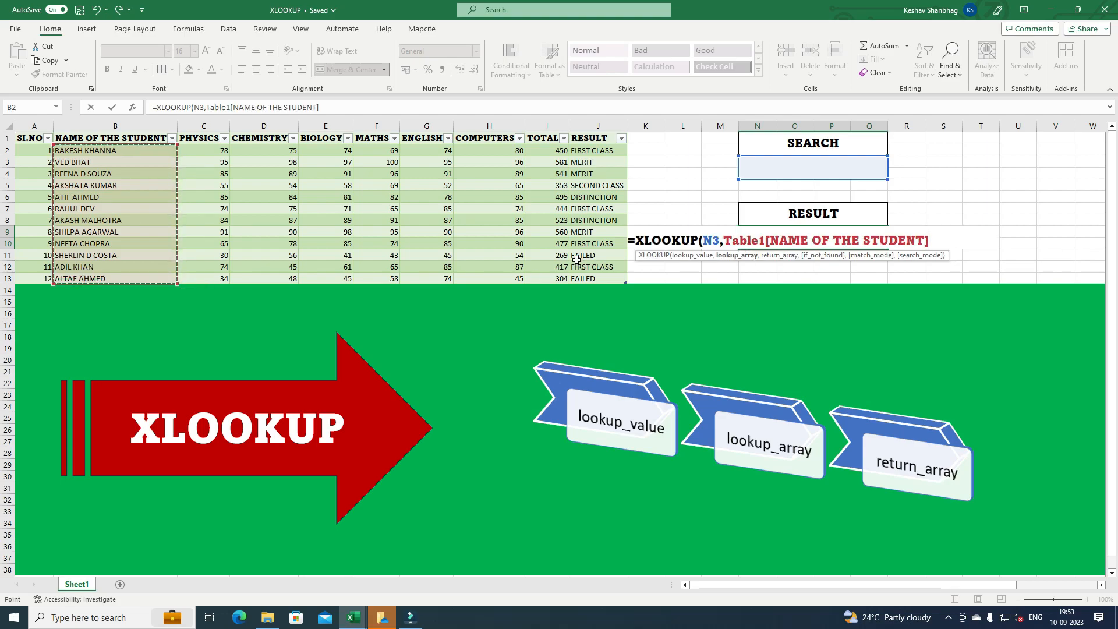
text(,)
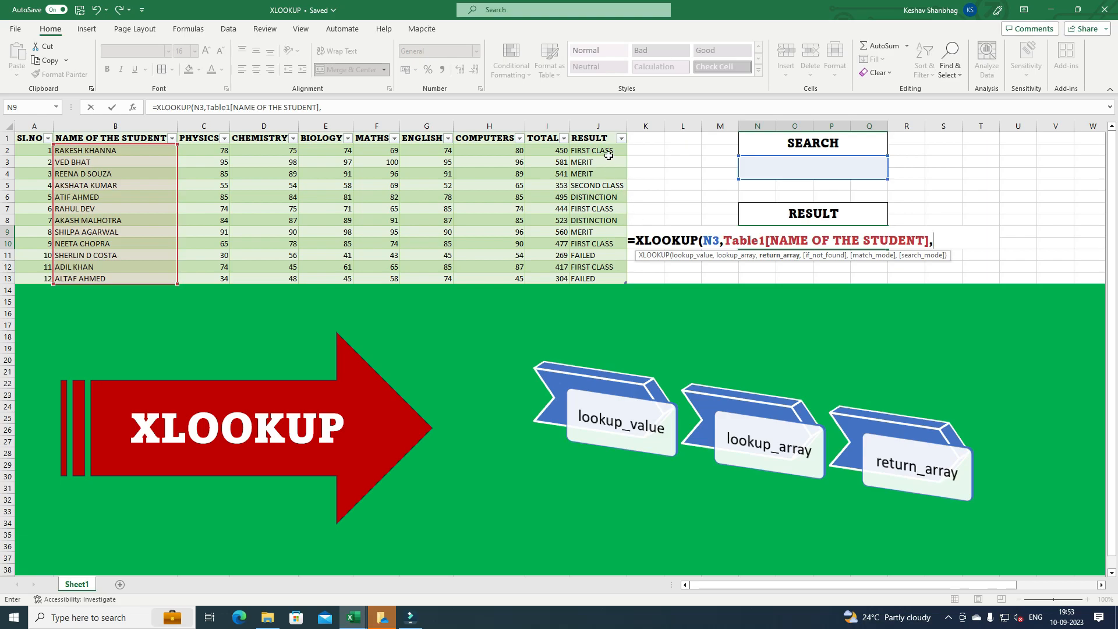
drag(605, 152, 599, 280)
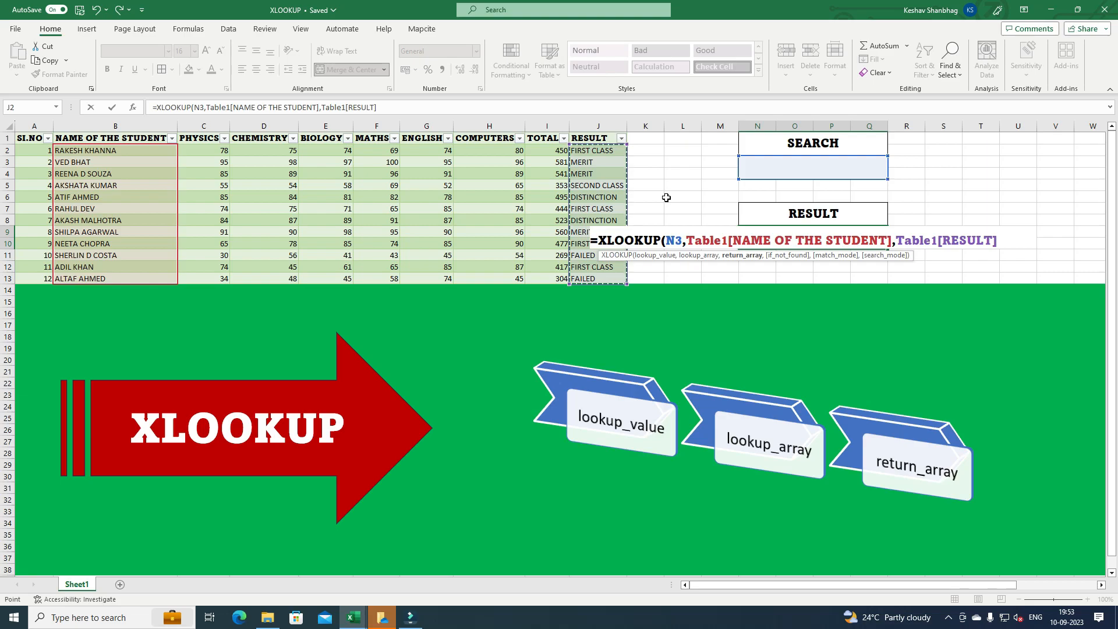
text(,)
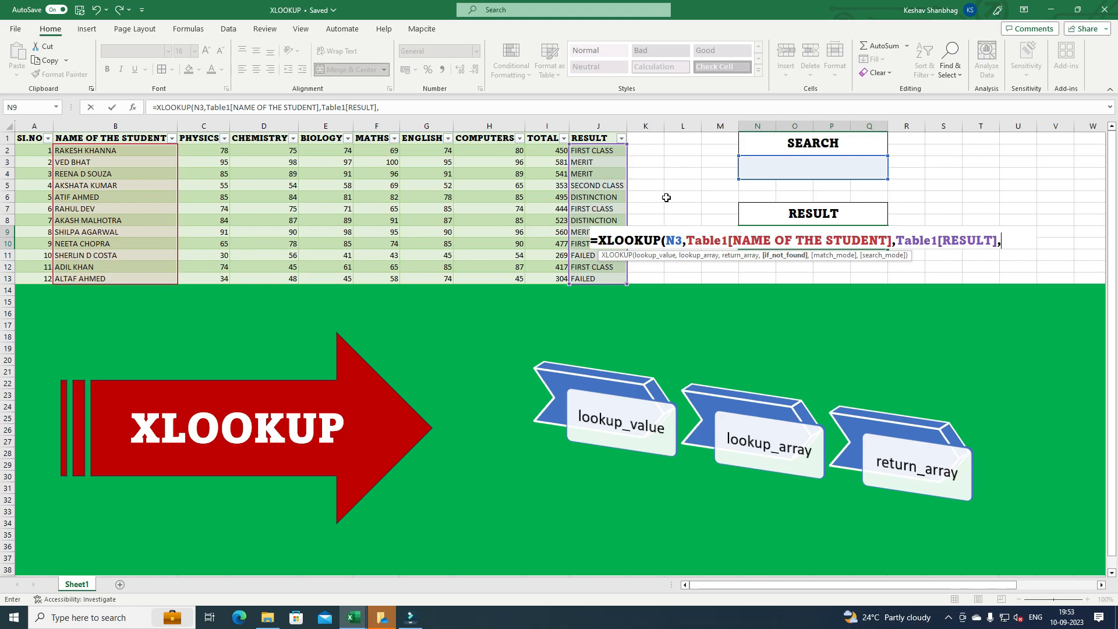
text("not found)
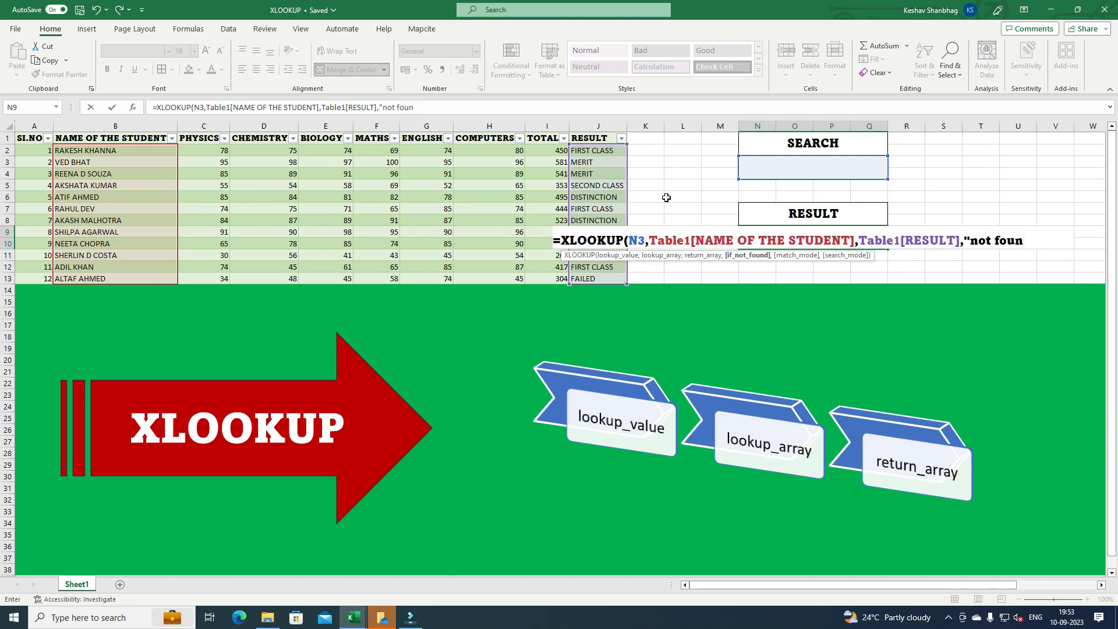
key(BackSpace)
key(BackSpace)
key(BackSpace)
key(BackSpace)
key(BackSpace)
key(BackSpace)
key(BackSpace)
key(BackSpace)
key(BackSpace)
text(NOTY)
key(BackSpace)
text(FOUND)
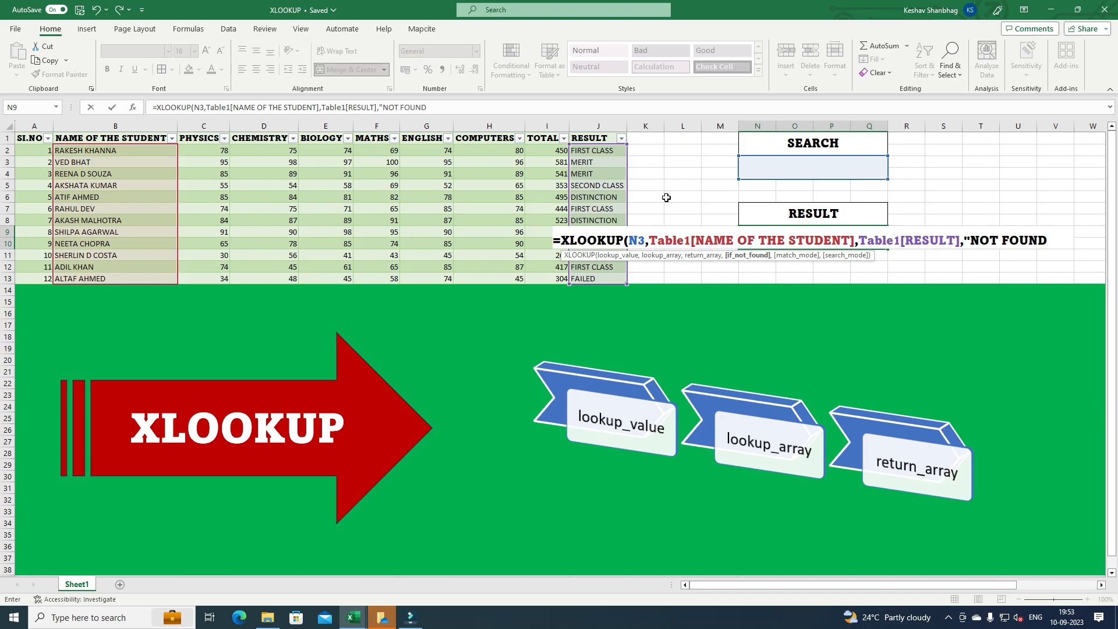
text("))
key(Return)
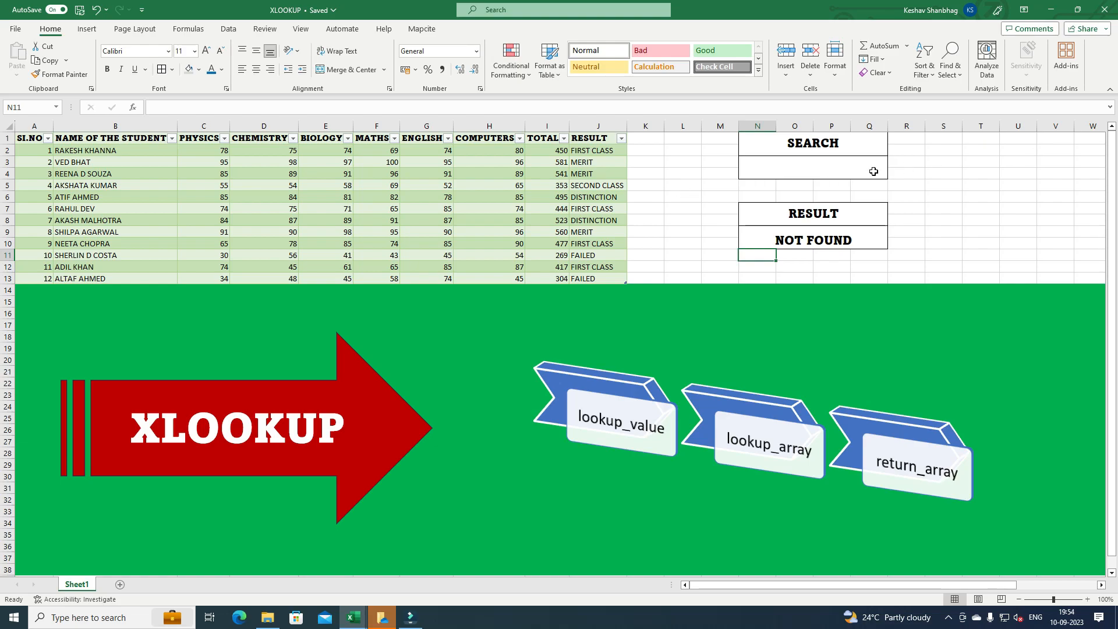
click(837, 174)
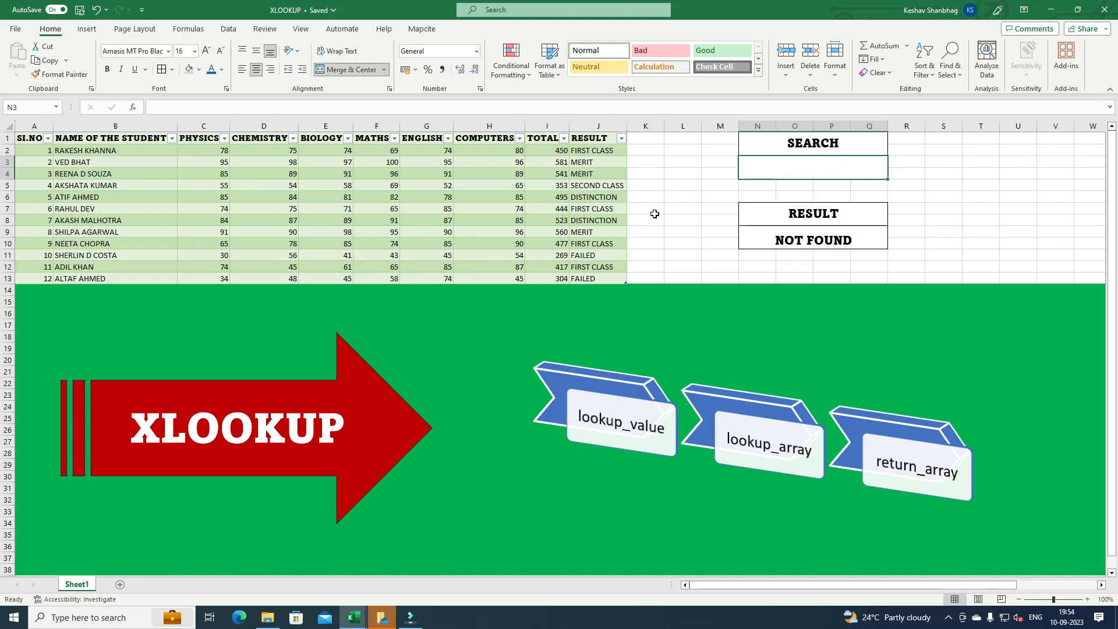
text(RA)
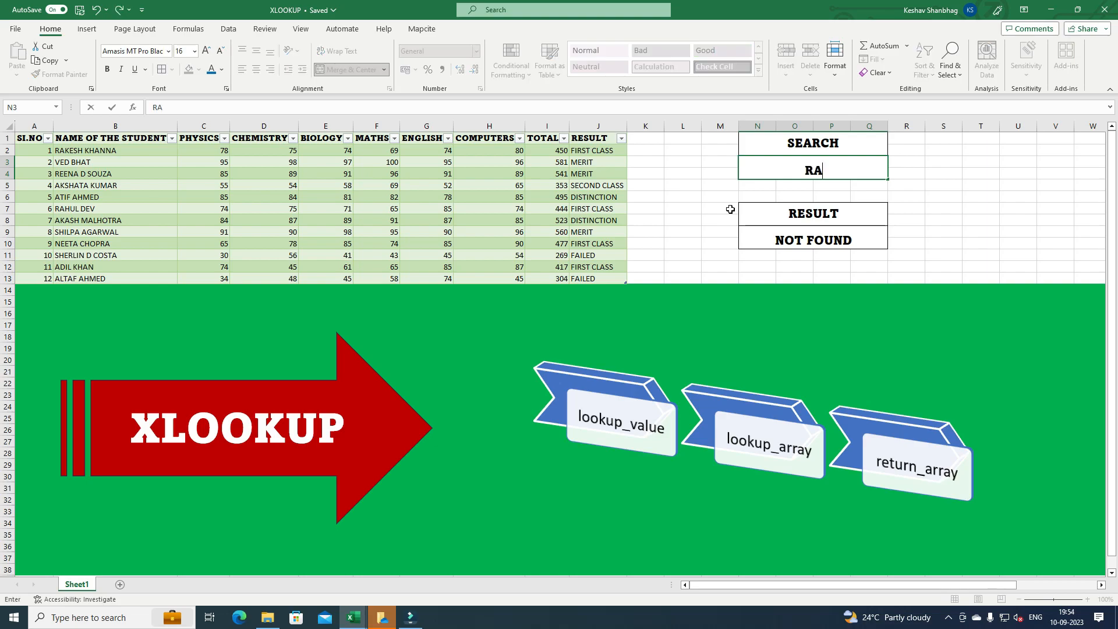
text(KESH KHANNA)
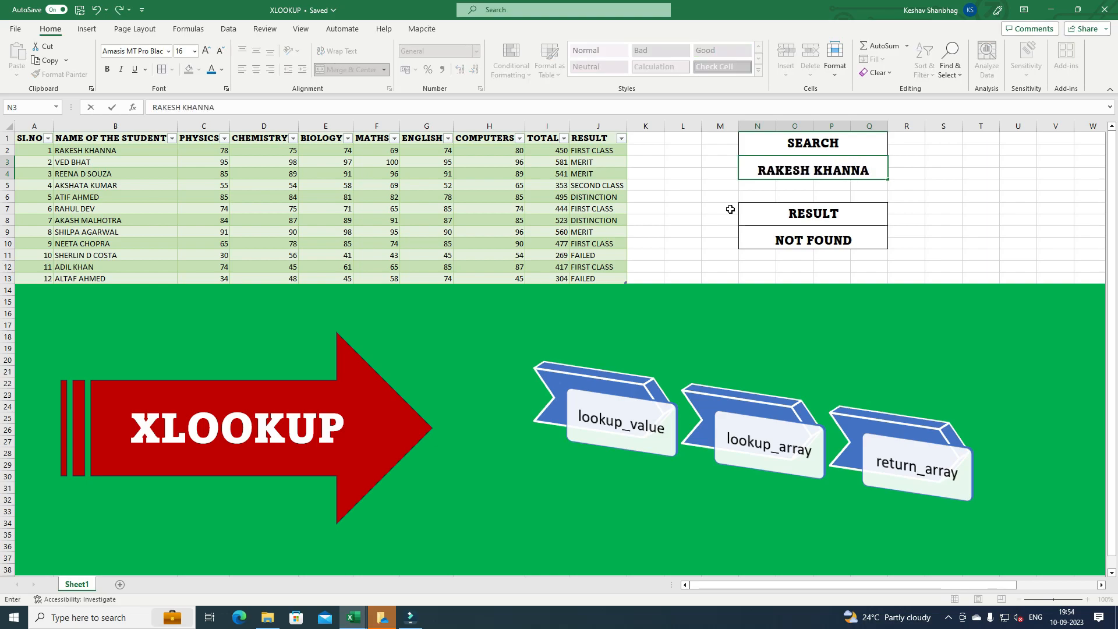
key(Return)
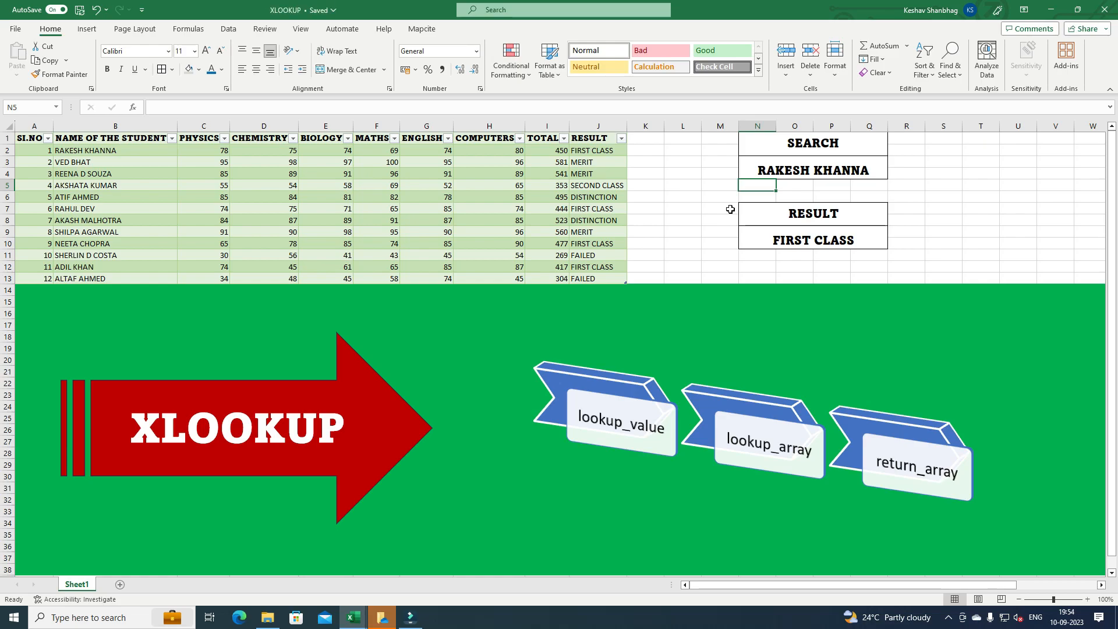
click(796, 165)
text(ADIL)
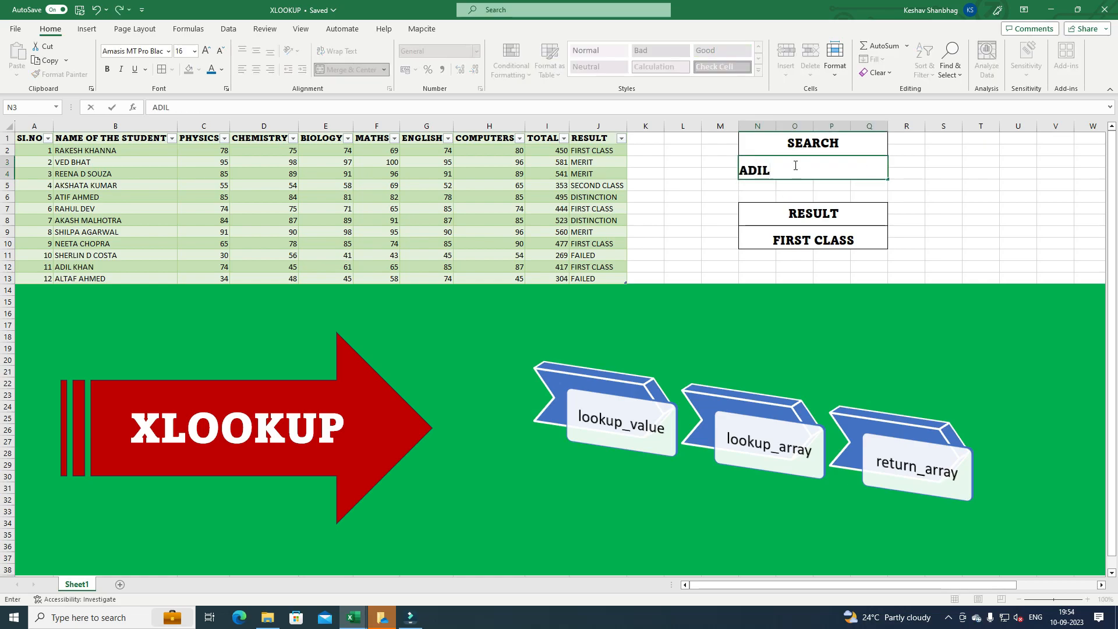
text( KHAN)
key(Return)
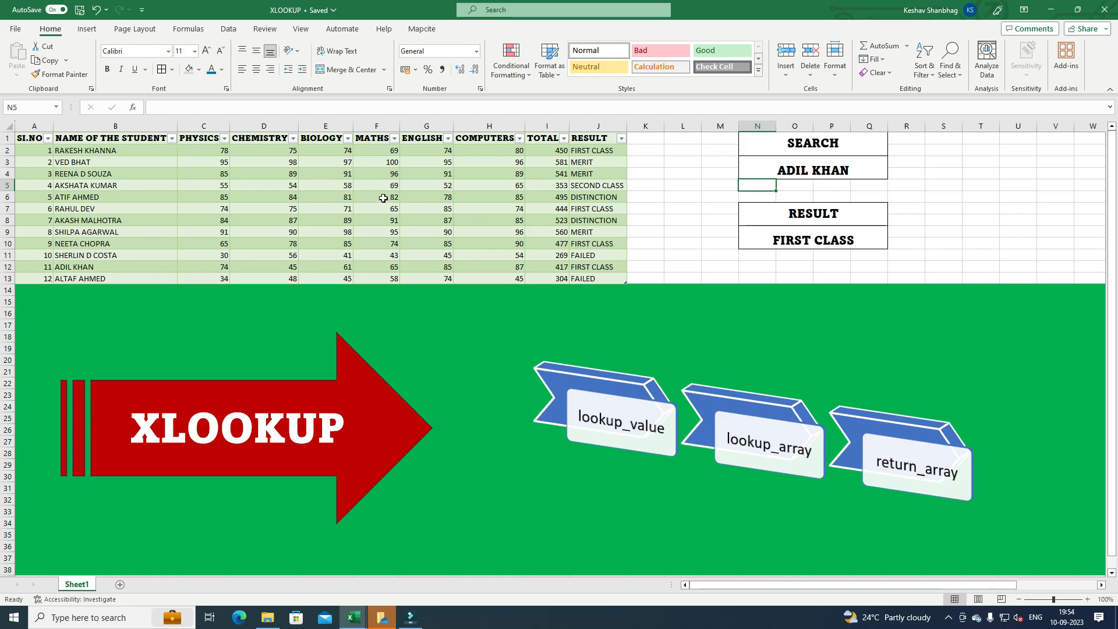
click(808, 169)
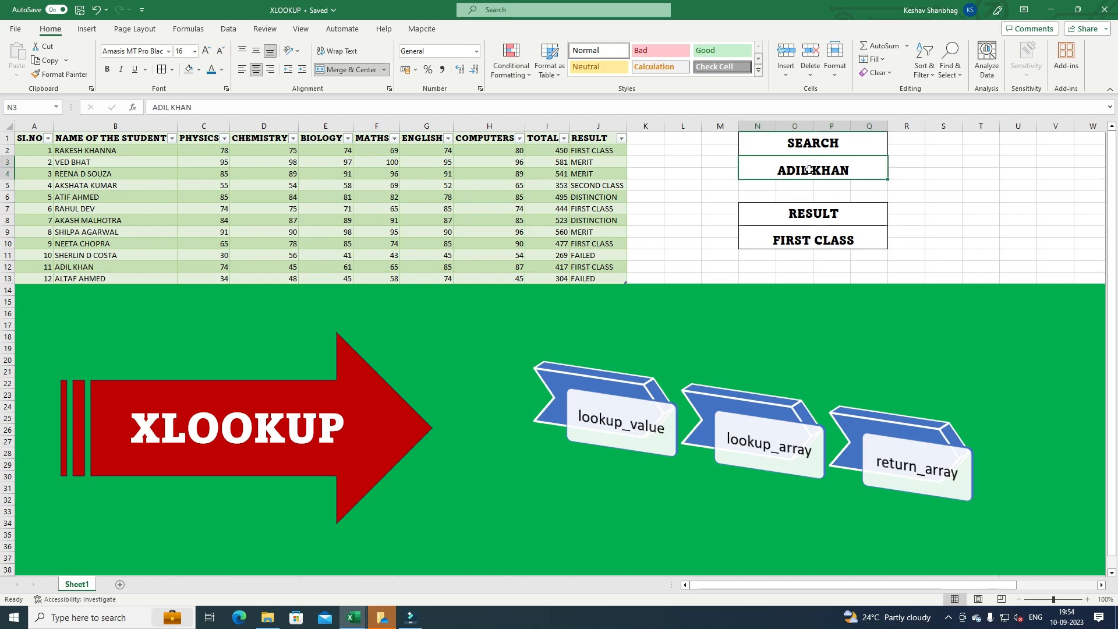
text(VED BHA)
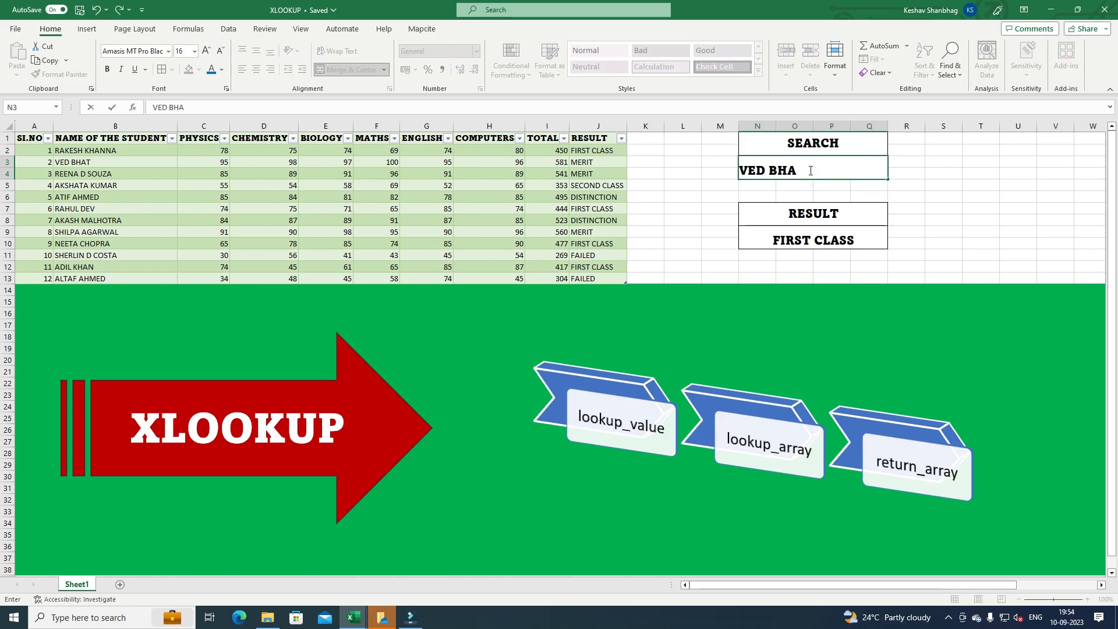
text(T)
key(Return)
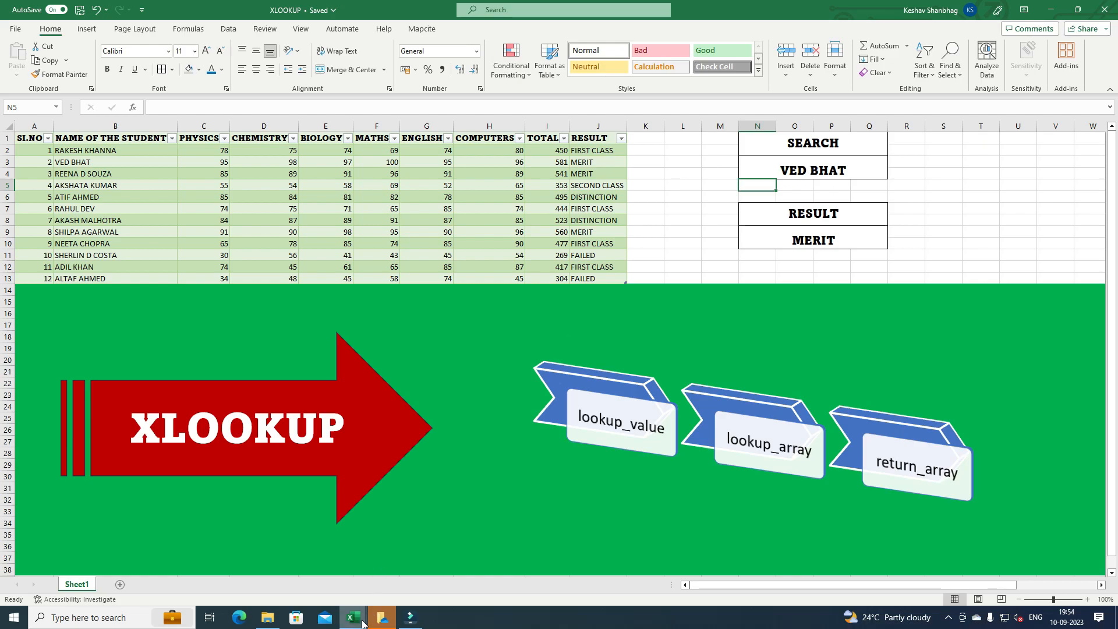
mouse_move(361, 623)
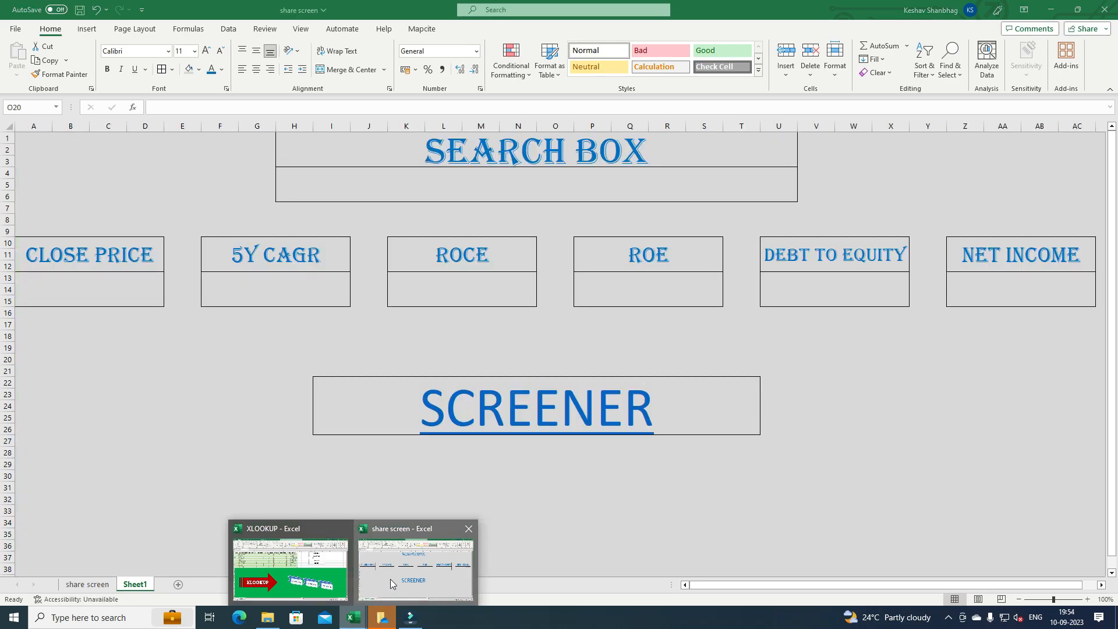
- Switch to the 'share screen' workbook and open its company data sheet
click(391, 583)
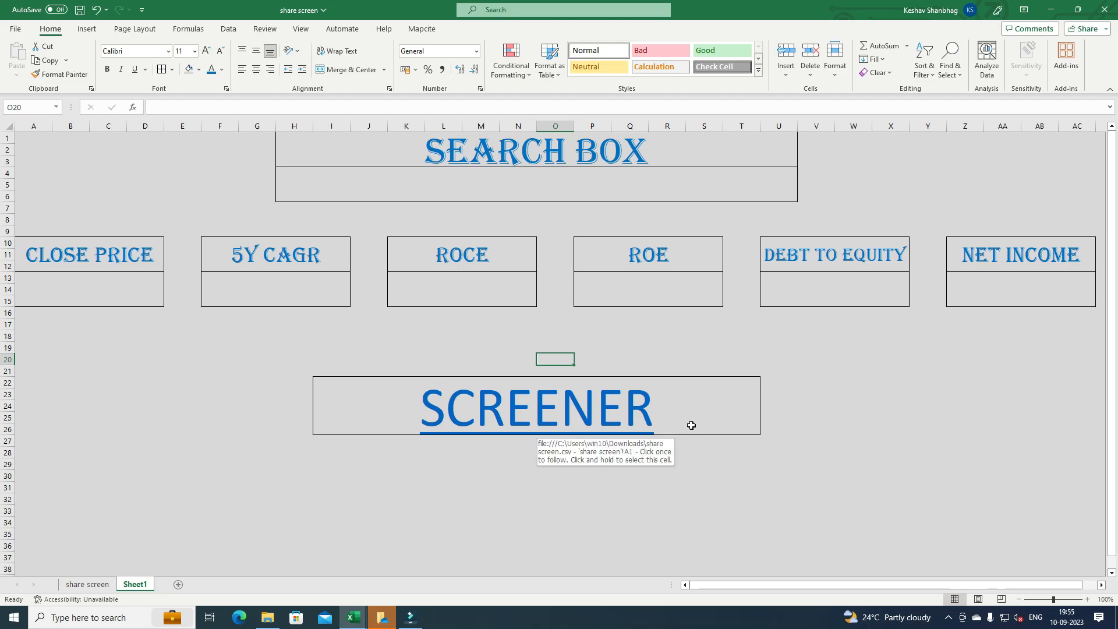
click(617, 429)
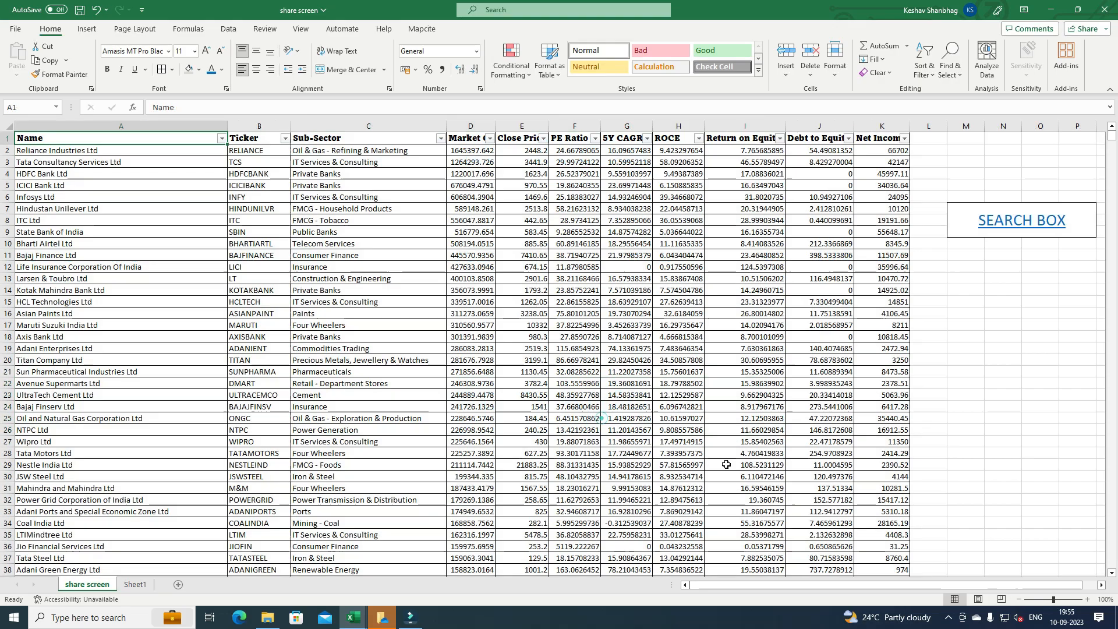
click(51, 147)
key(ctrl+Down)
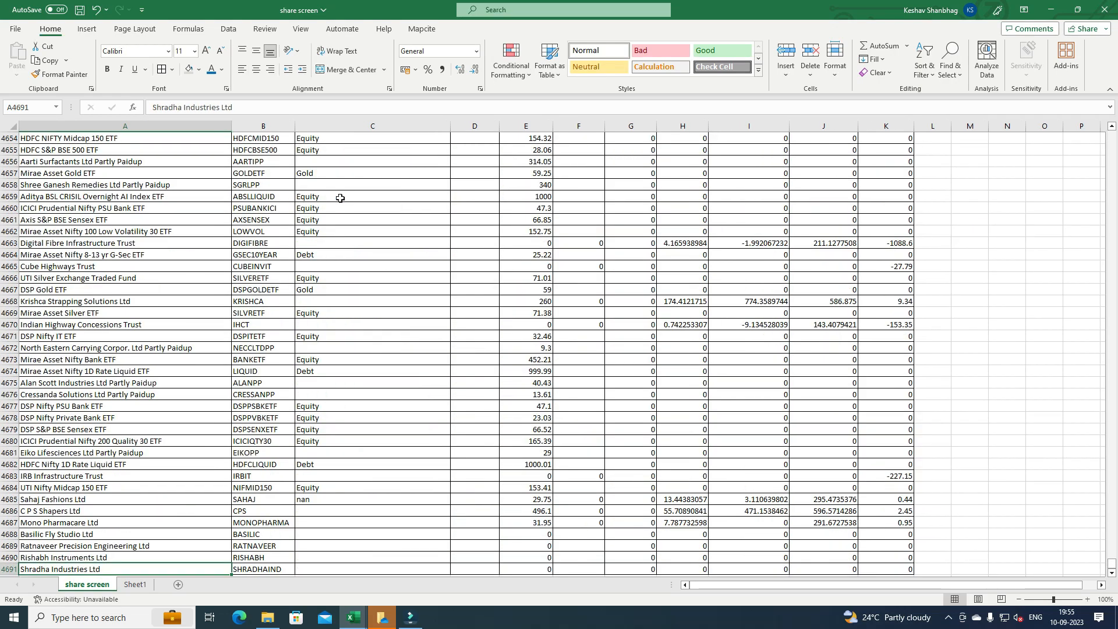
key(ctrl+Up)
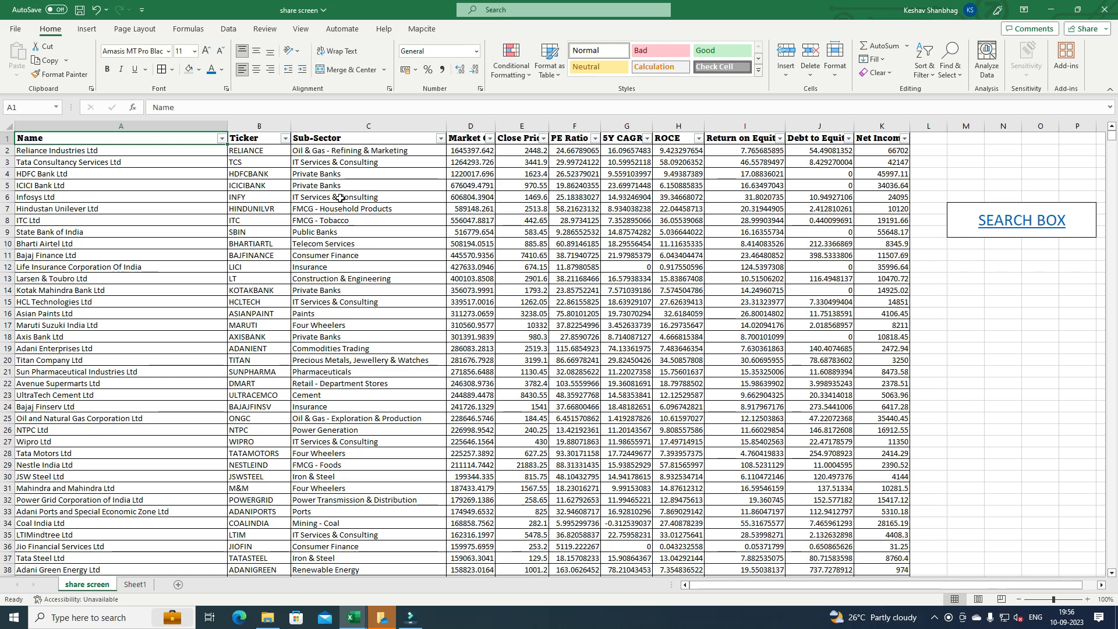
- Jump to Sheet1's screener, check all six metric value boxes, and select the CLOSE PRICE box
click(1000, 227)
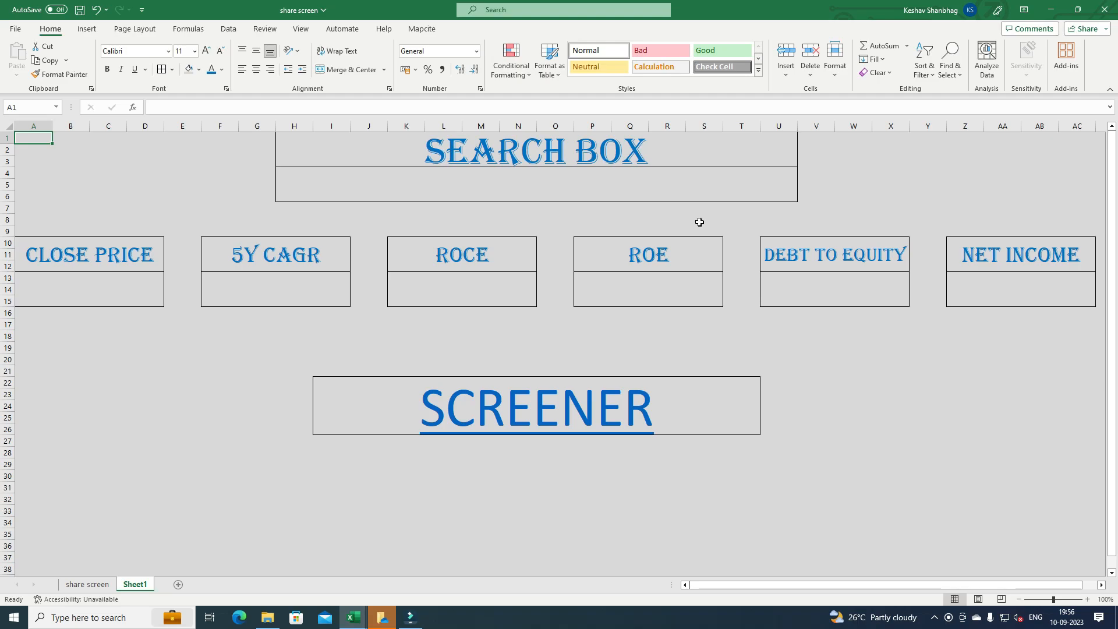
click(81, 283)
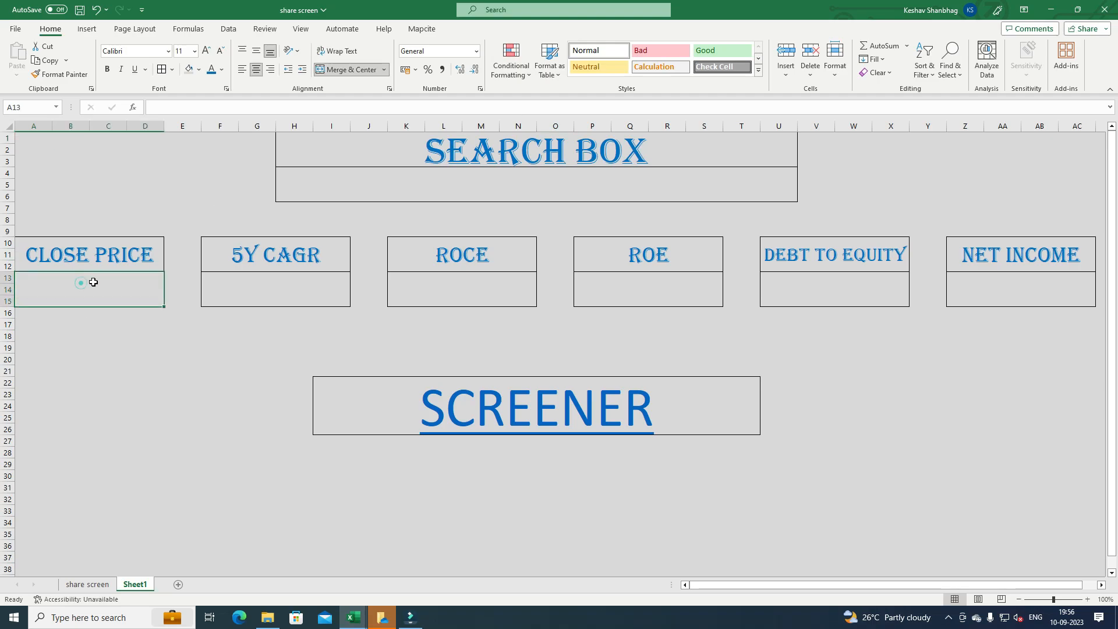
click(301, 285)
click(465, 289)
click(627, 295)
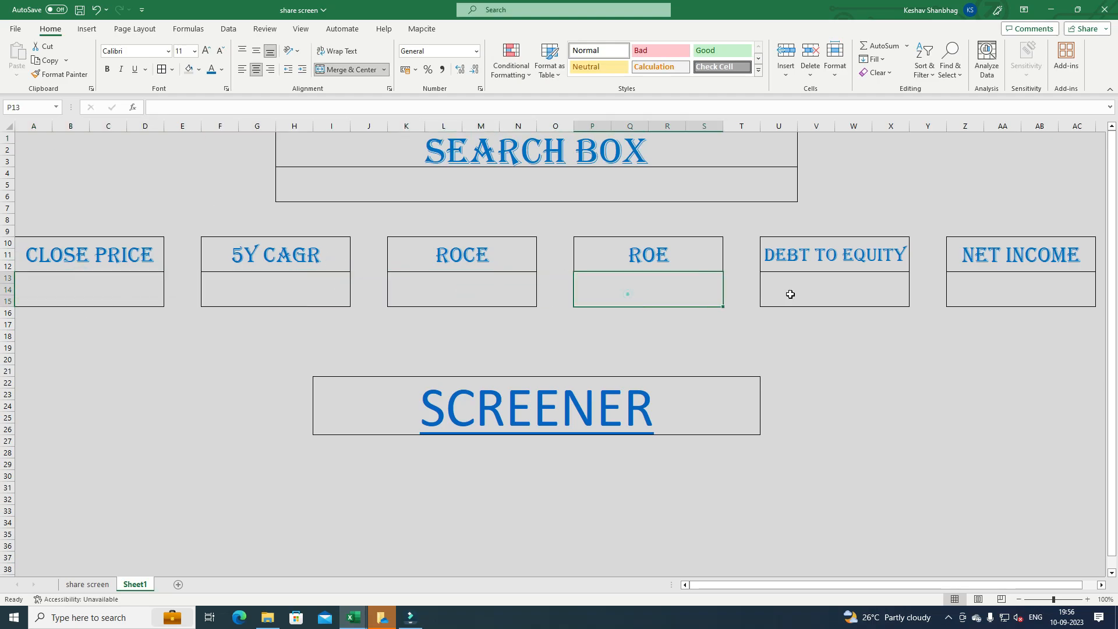
click(839, 295)
click(1037, 290)
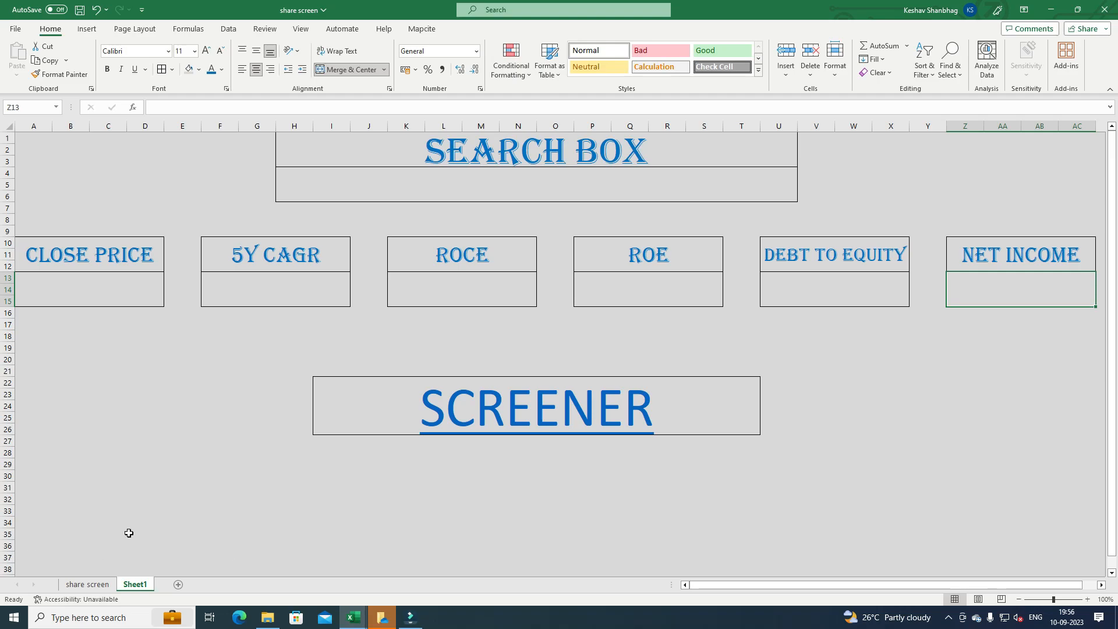
click(111, 295)
- Start =XLOOKUP with SEARCH BOX H4 as lookup value and 'share screen'!B2:B4691 as lookup range
text(=)
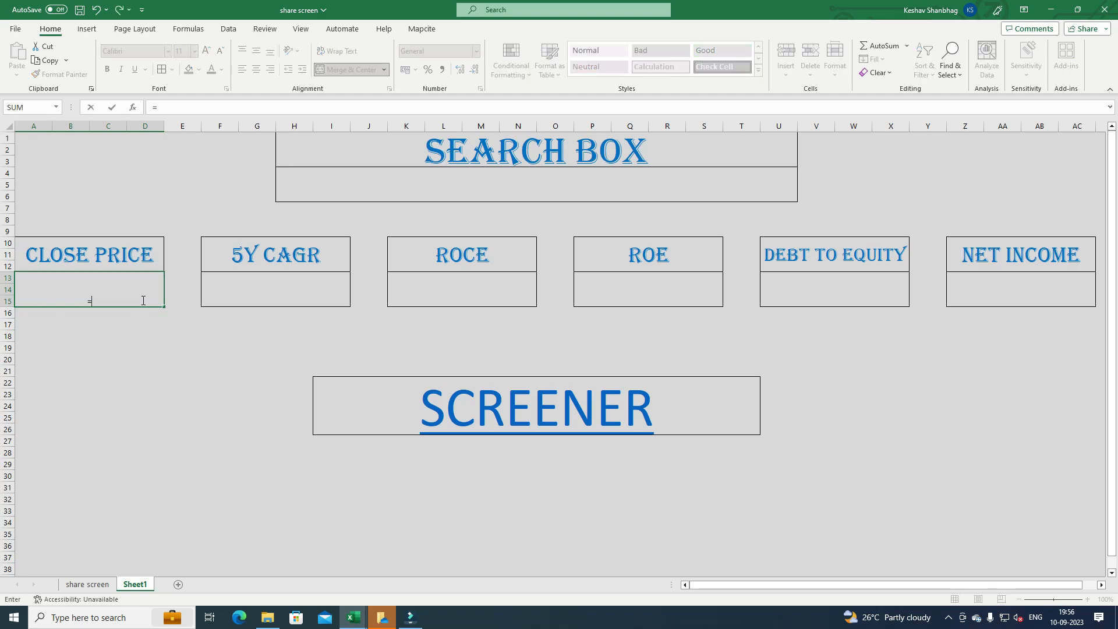
text(XLOOK)
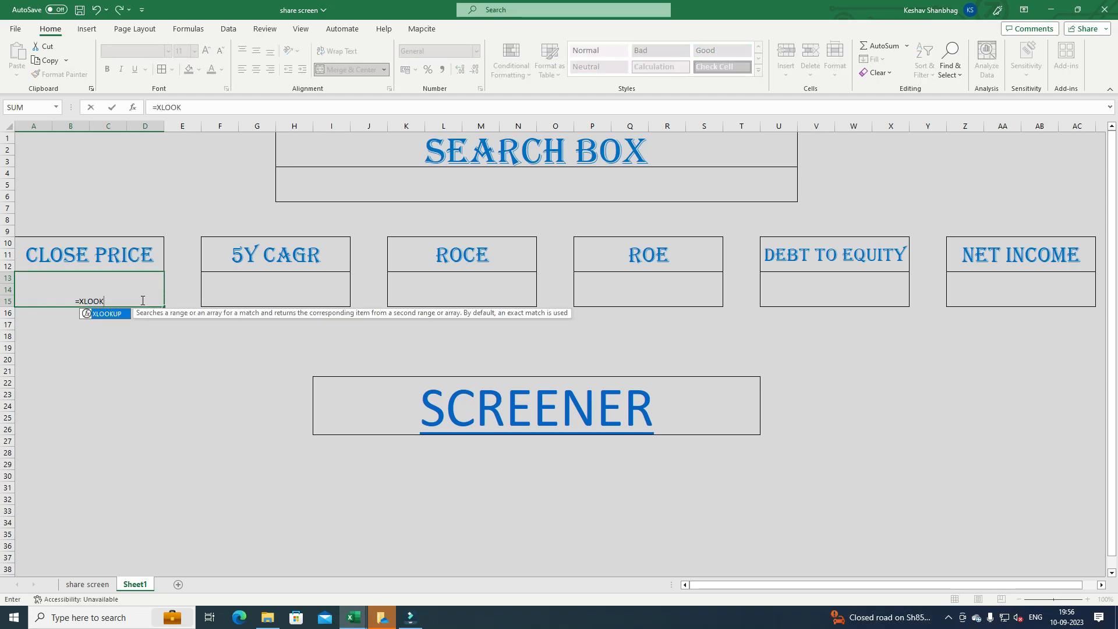
key(Tab)
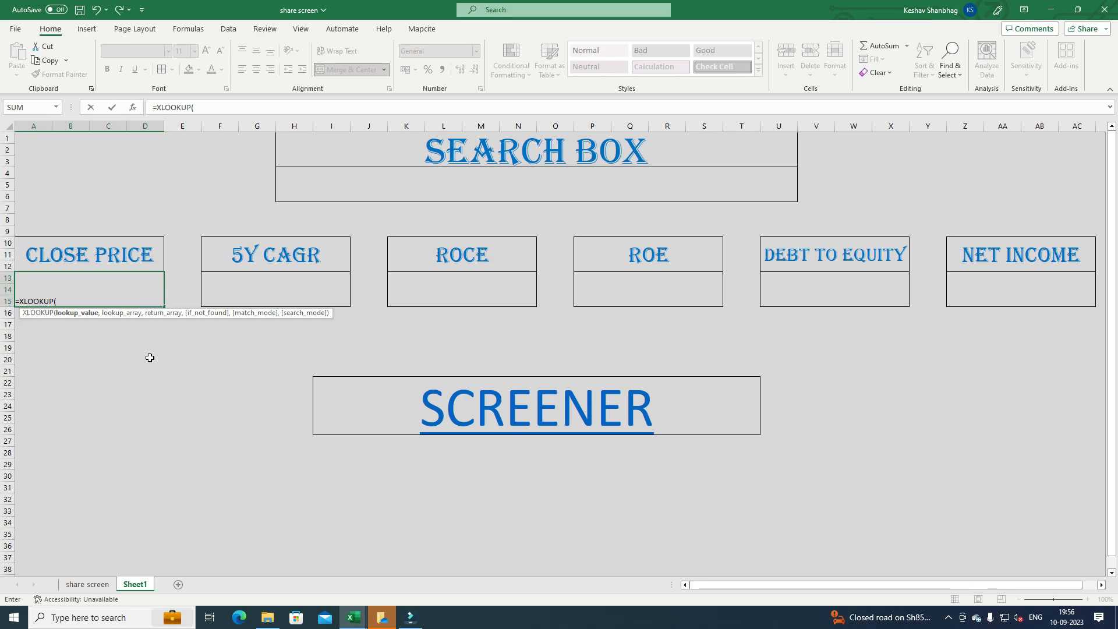
click(463, 187)
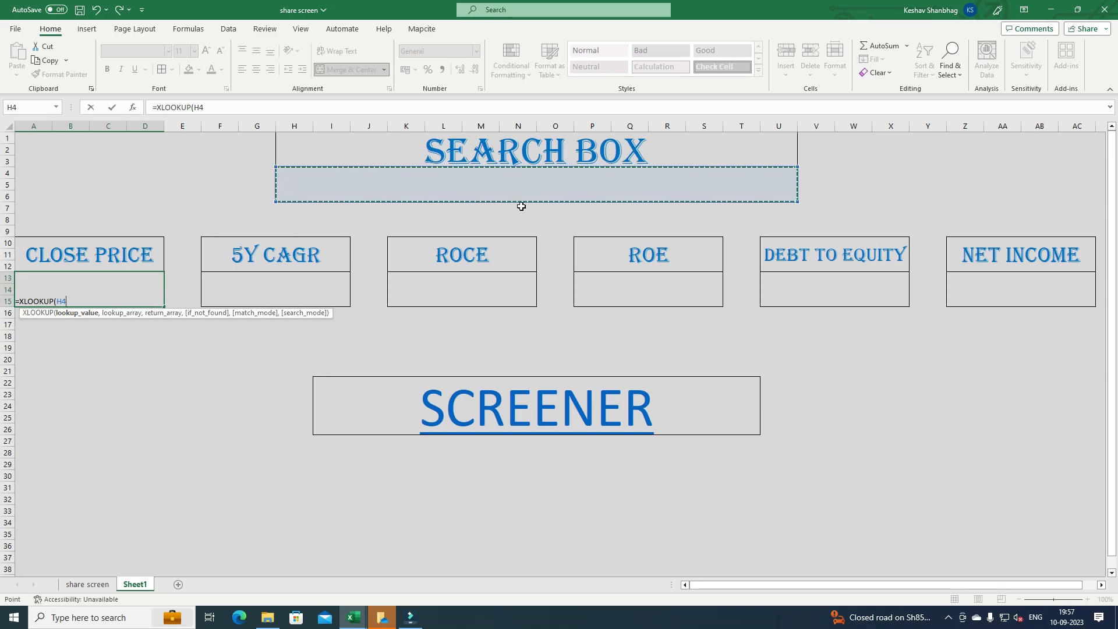
text(,)
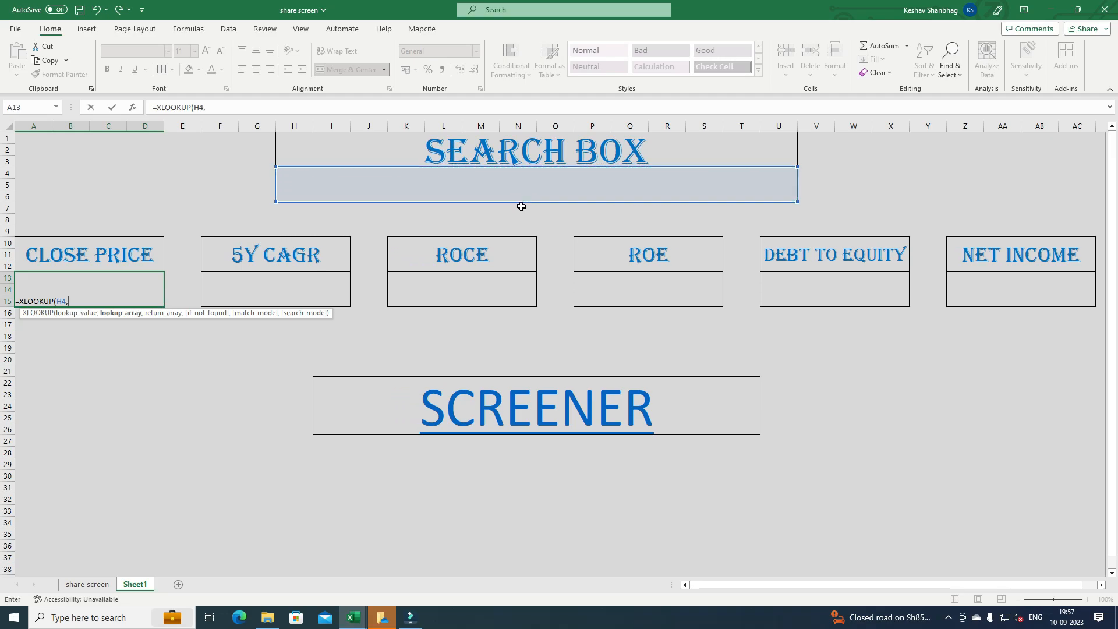
click(78, 584)
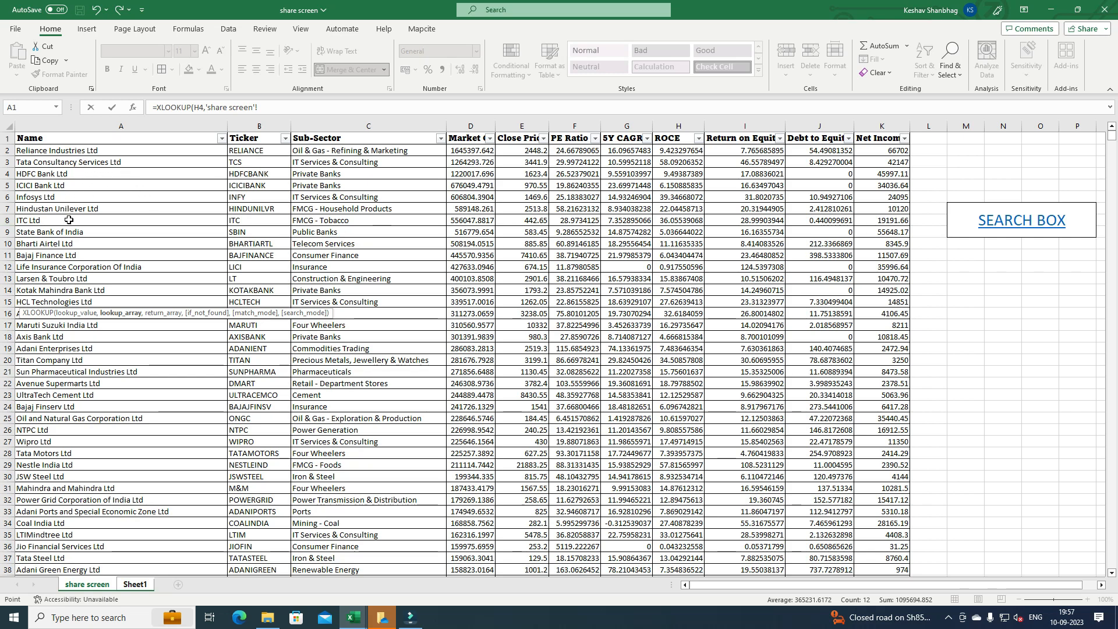
click(258, 150)
key(ctrl+shift+Down)
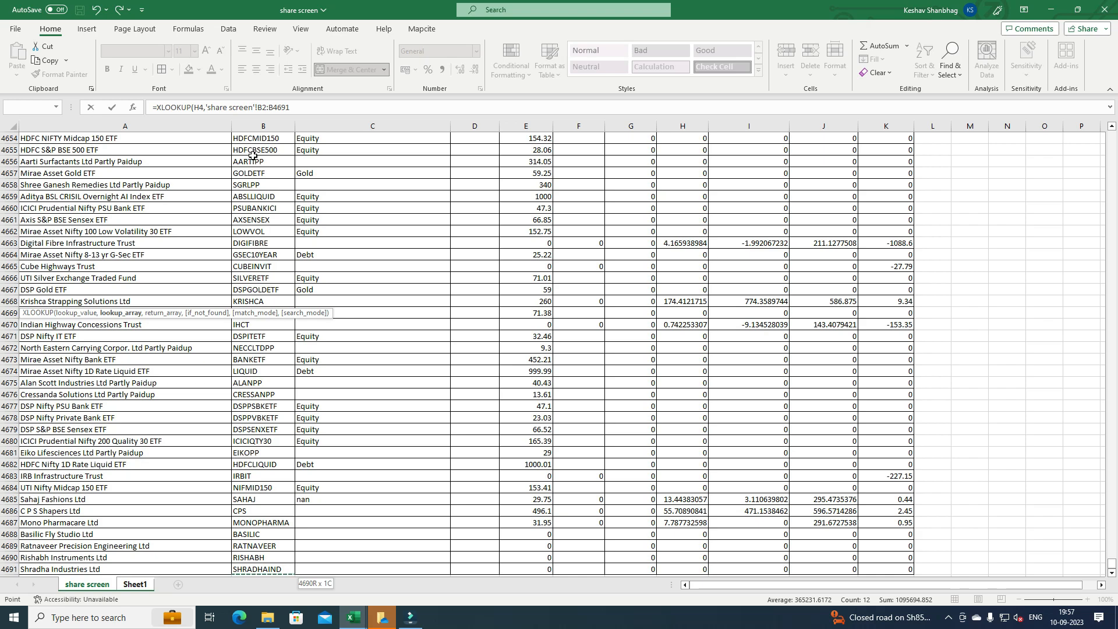
text(,)
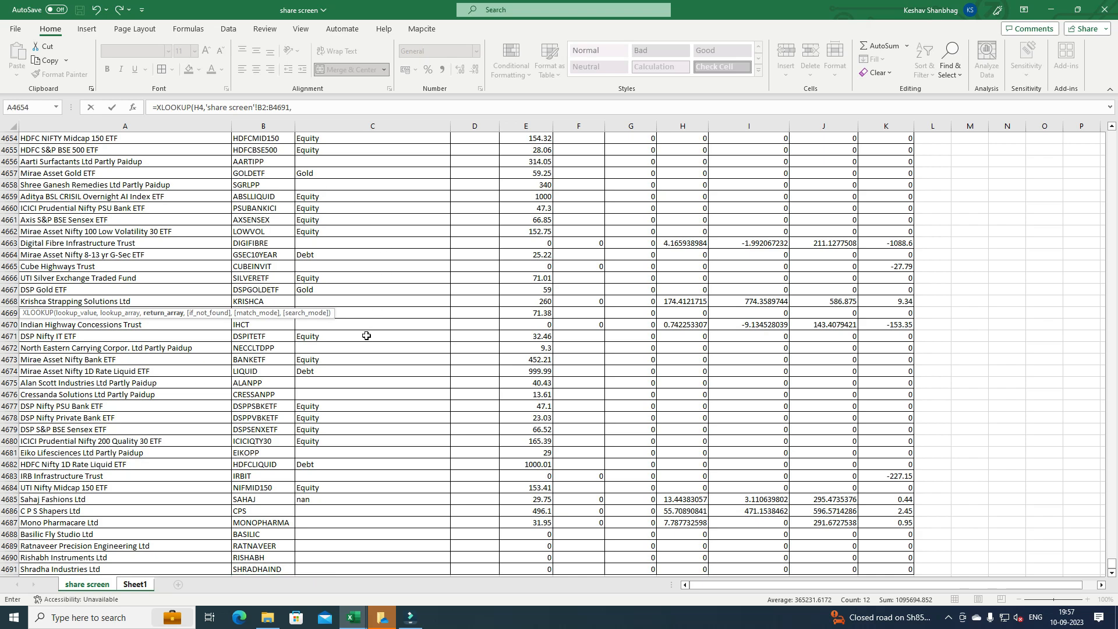
- Add return range 'share screen'!E2:E4691 and fallback "NOT FOUND", then commit the formula
key(Right)
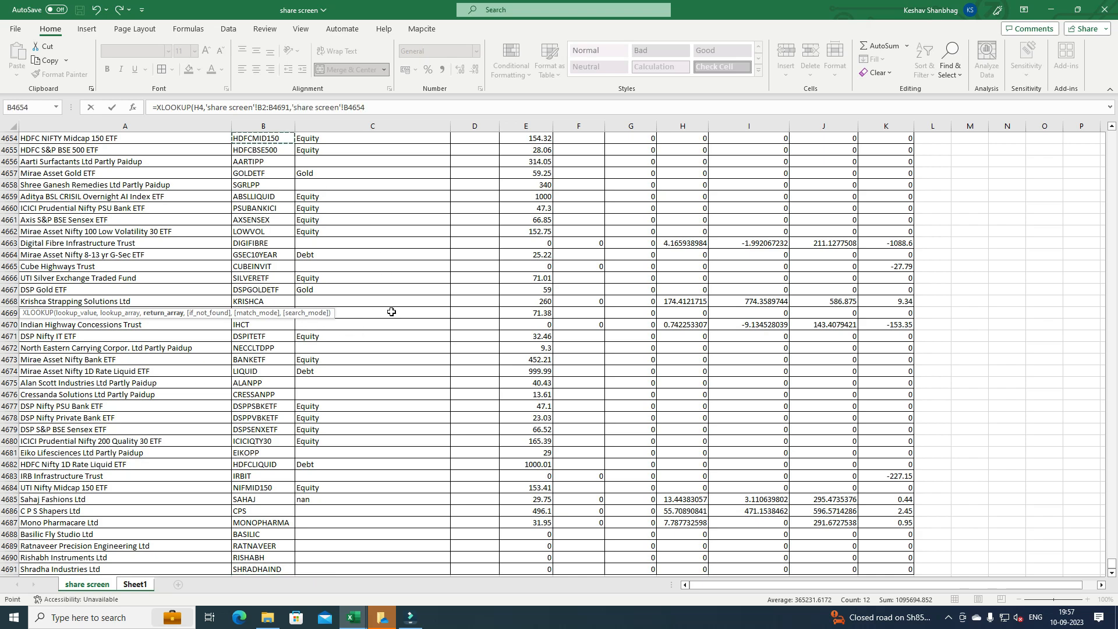
key(ctrl+Up)
key(Right)
key(Right)
key(Right)
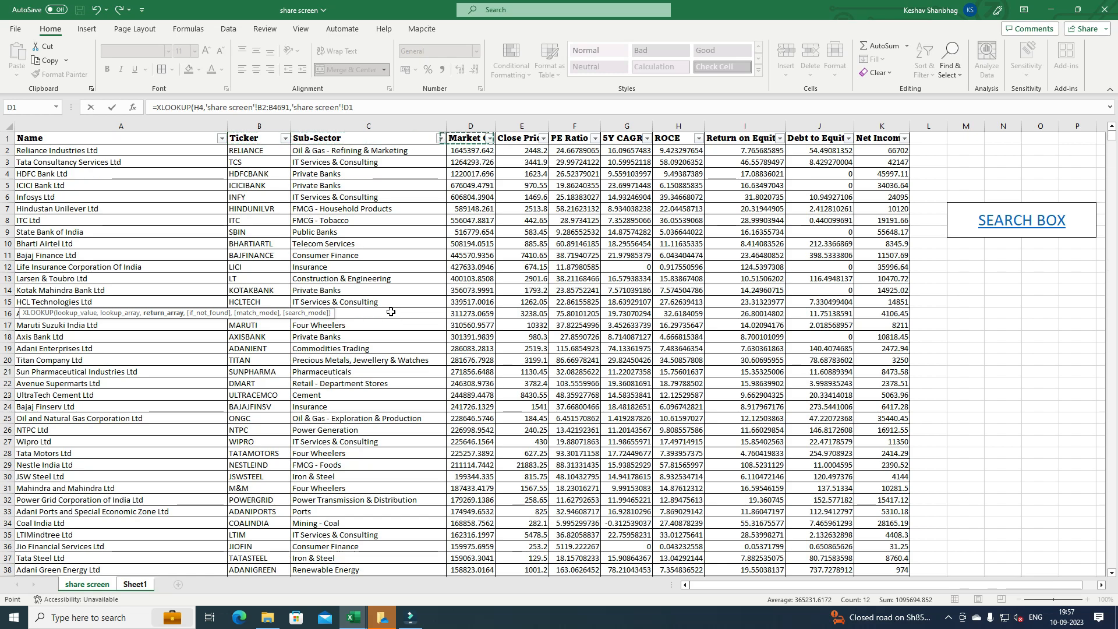
key(Down)
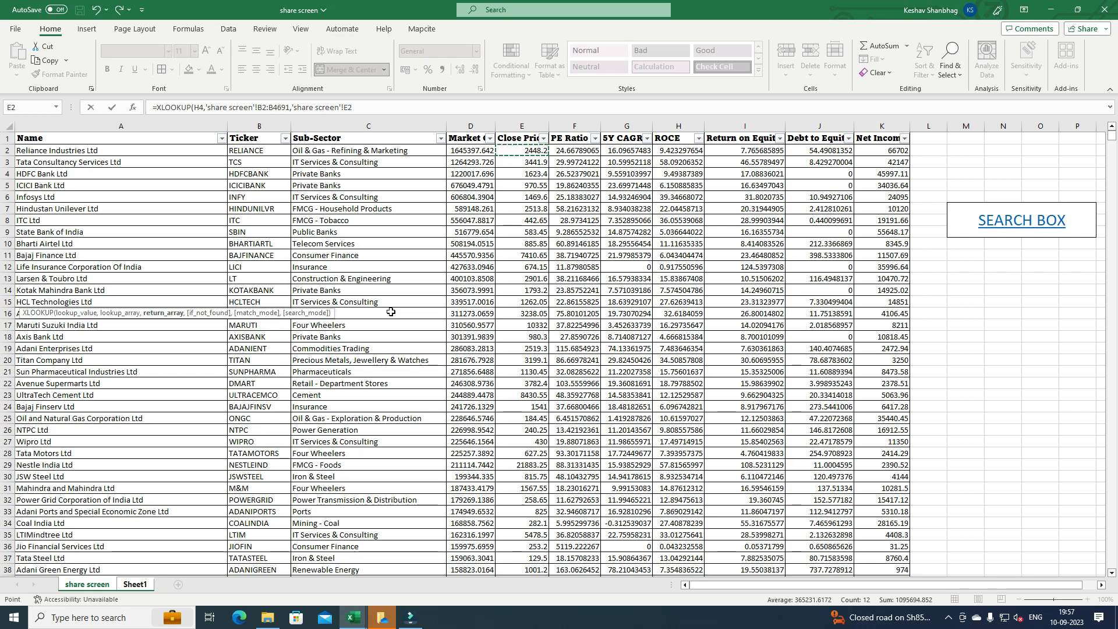
key(ctrl+shift+Down)
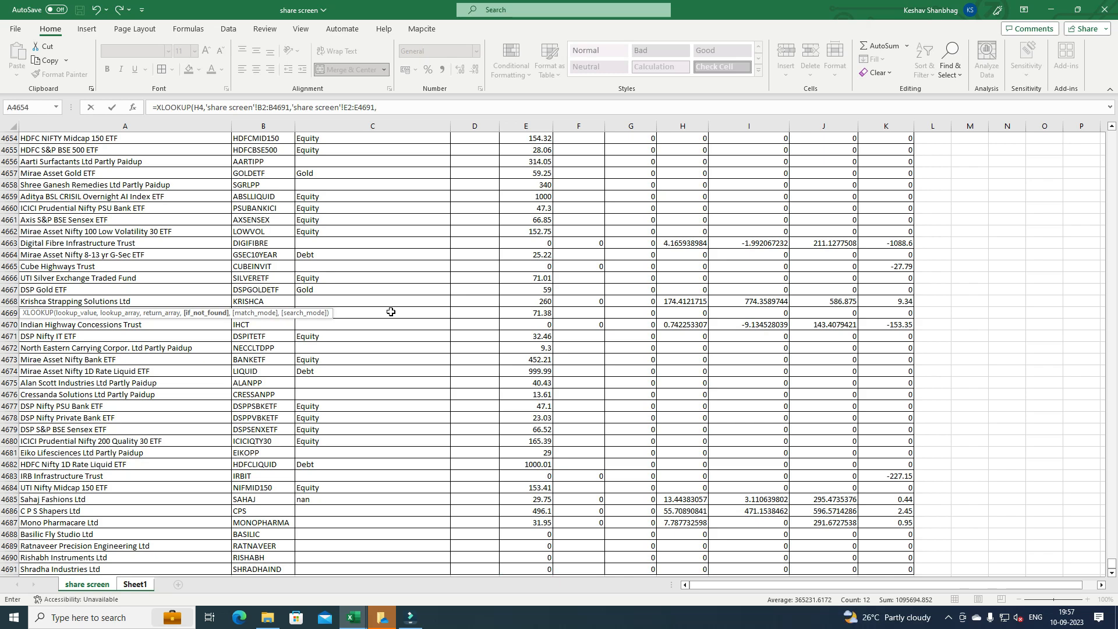
text(NO)
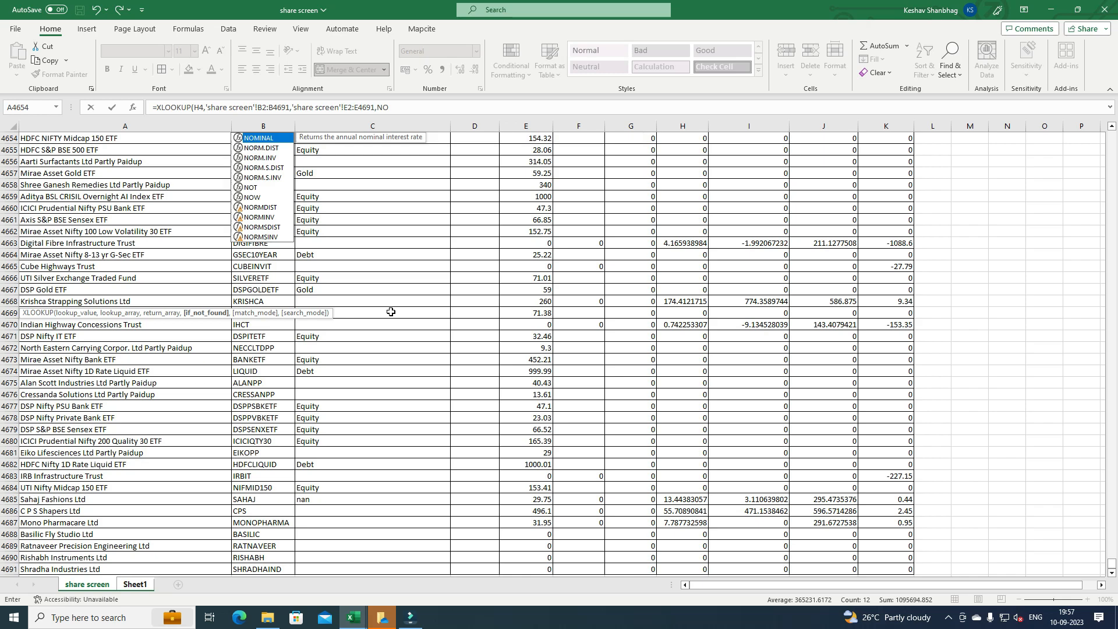
key(BackSpace)
key(BackSpace)
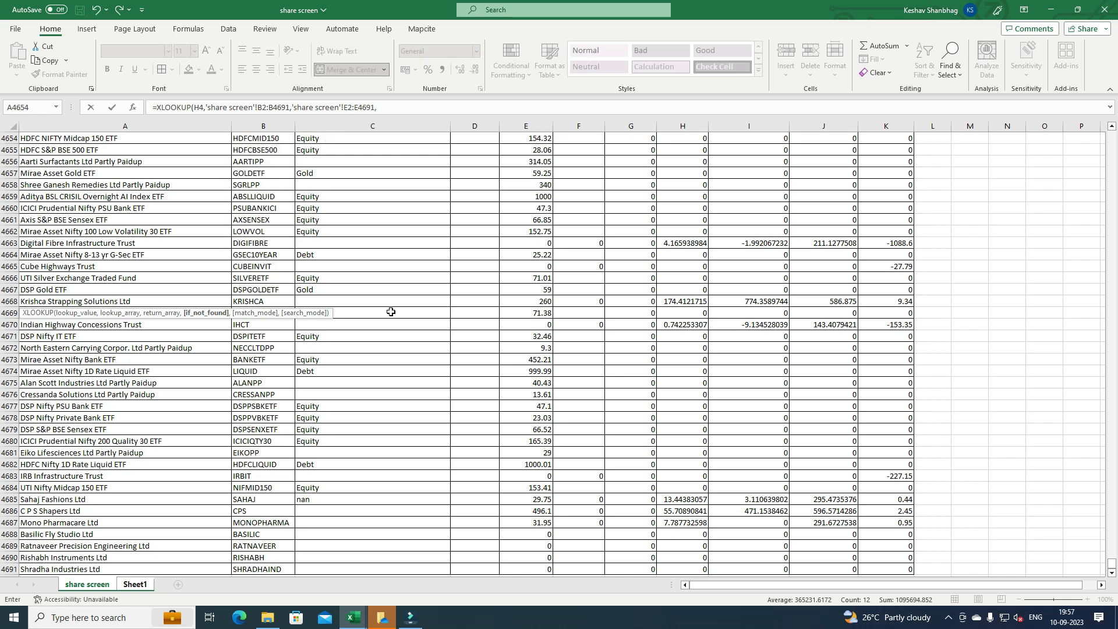
text("NOT FOUND)
key(Return)
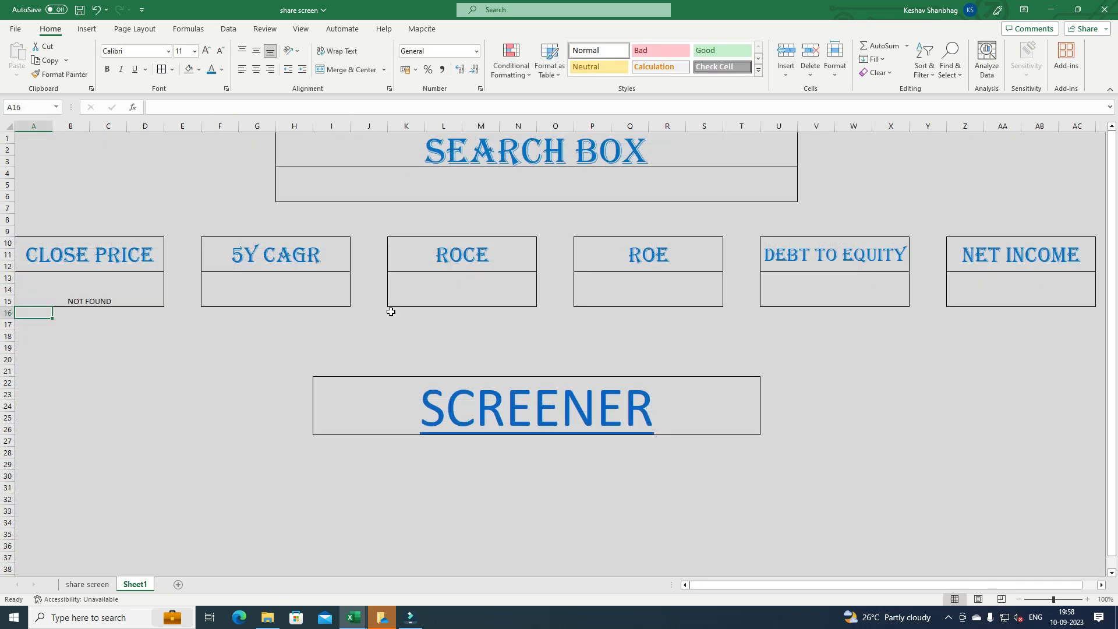
- Select all six metric result boxes and set their font size to 26
key(Up)
click(486, 191)
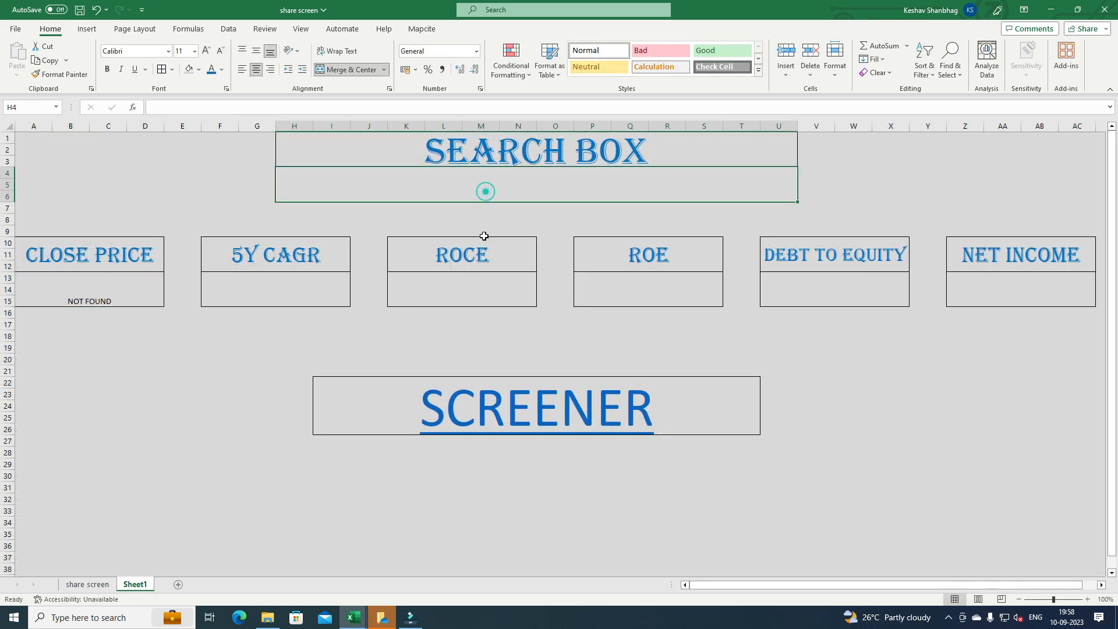
click(95, 290)
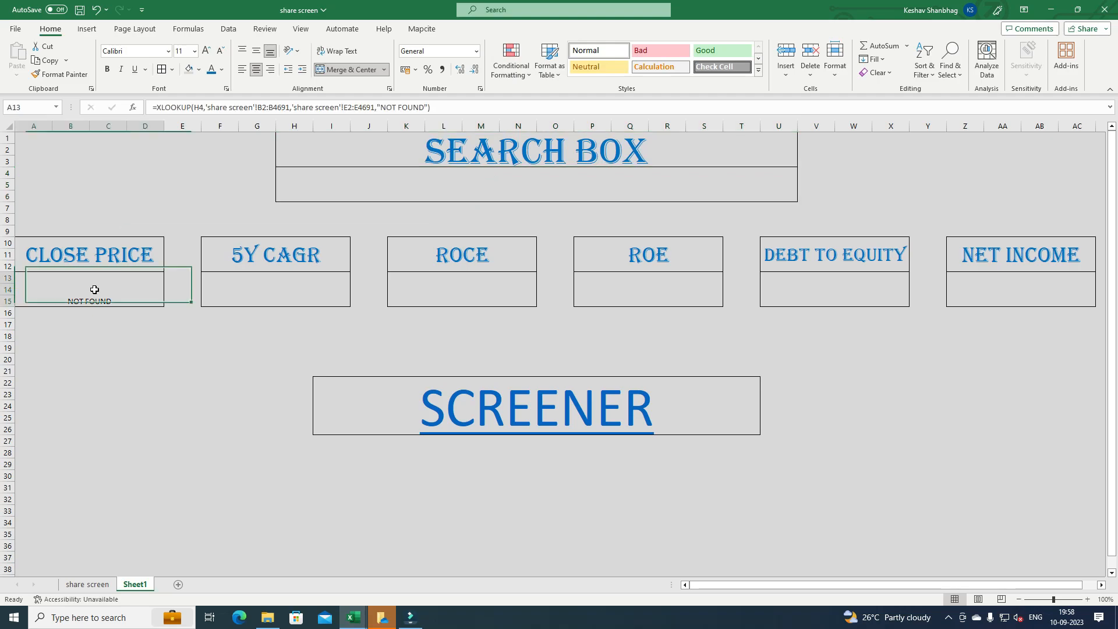
ctrl+click(257, 300)
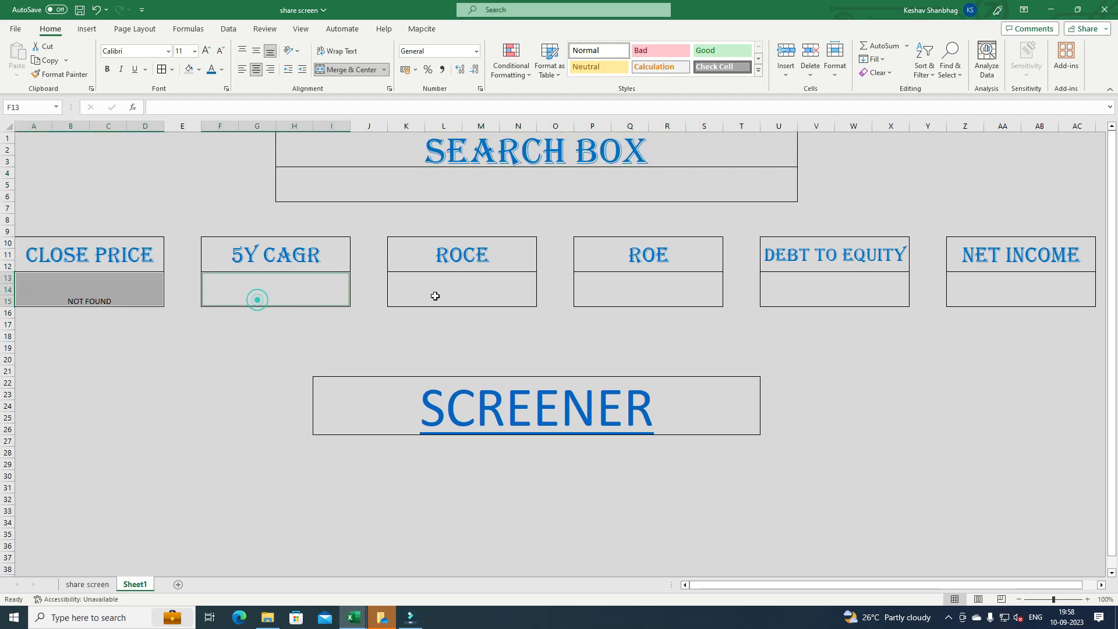
ctrl+click(435, 296)
ctrl+click(664, 288)
ctrl+click(878, 286)
ctrl+click(1006, 287)
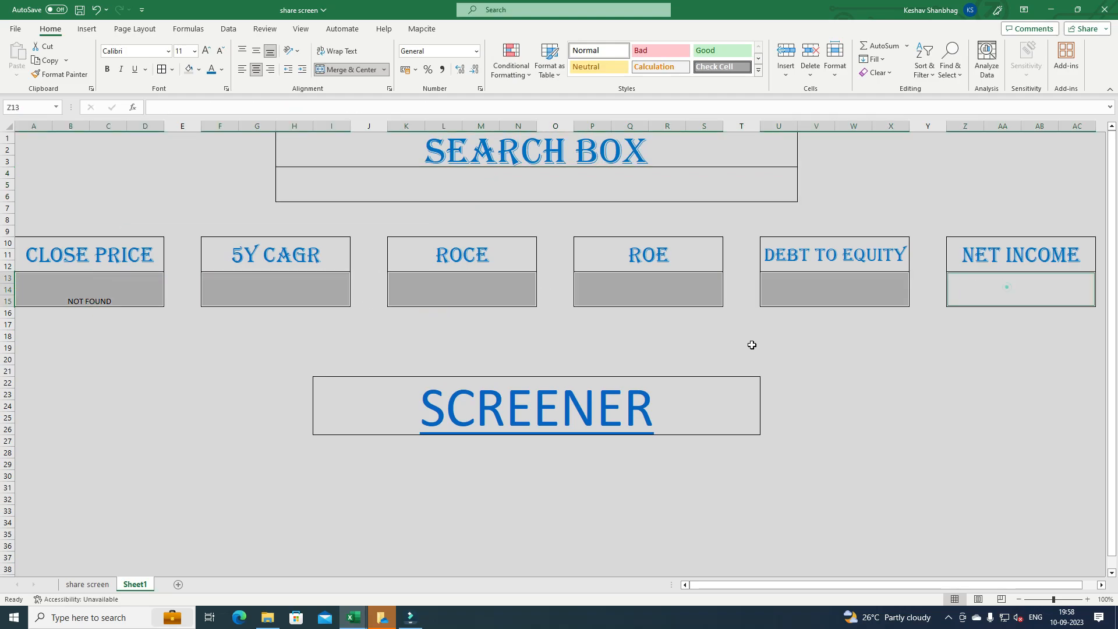
click(195, 51)
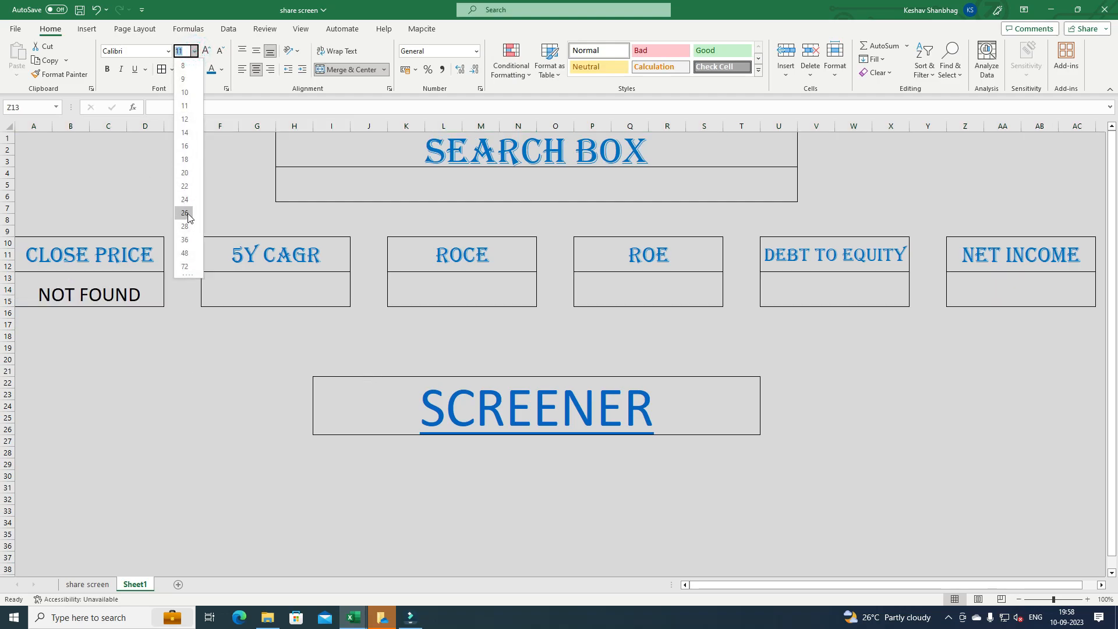
click(185, 213)
- Deselect the results and select the merged SEARCH BOX cell H4
click(220, 406)
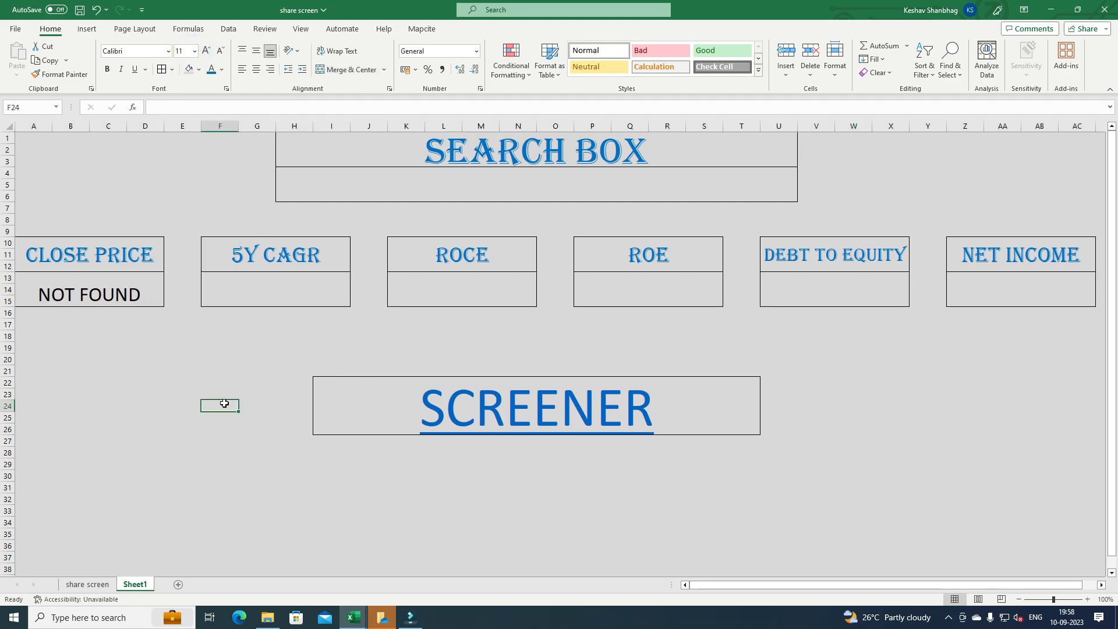
click(466, 179)
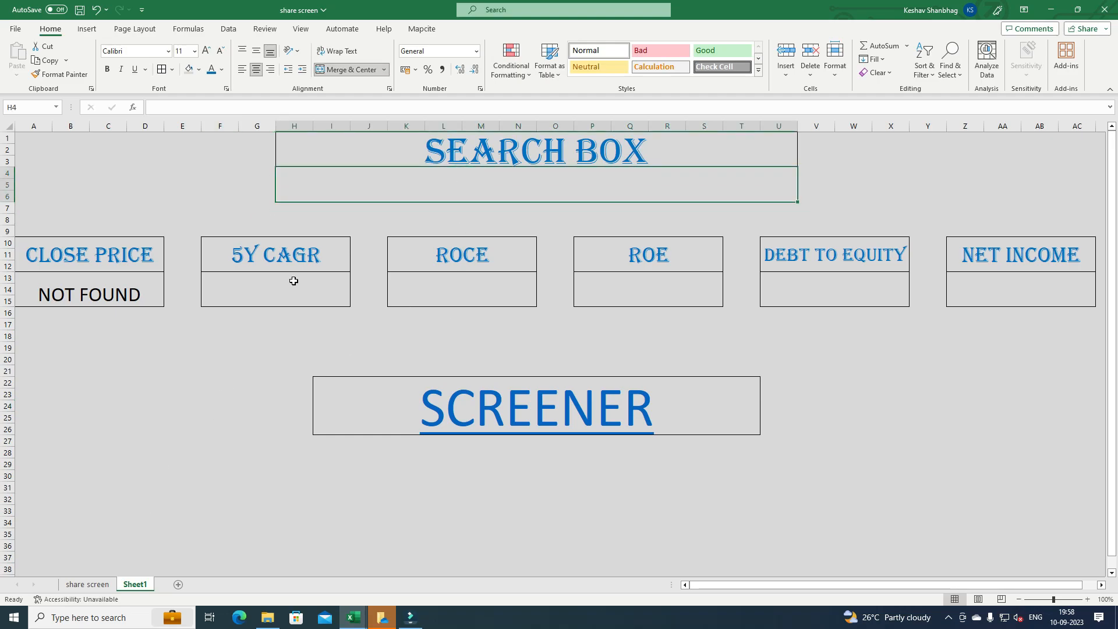
click(484, 176)
- Enter HDFCBANK in SEARCH BOX H4 and set its font size to 28
text(HDFC)
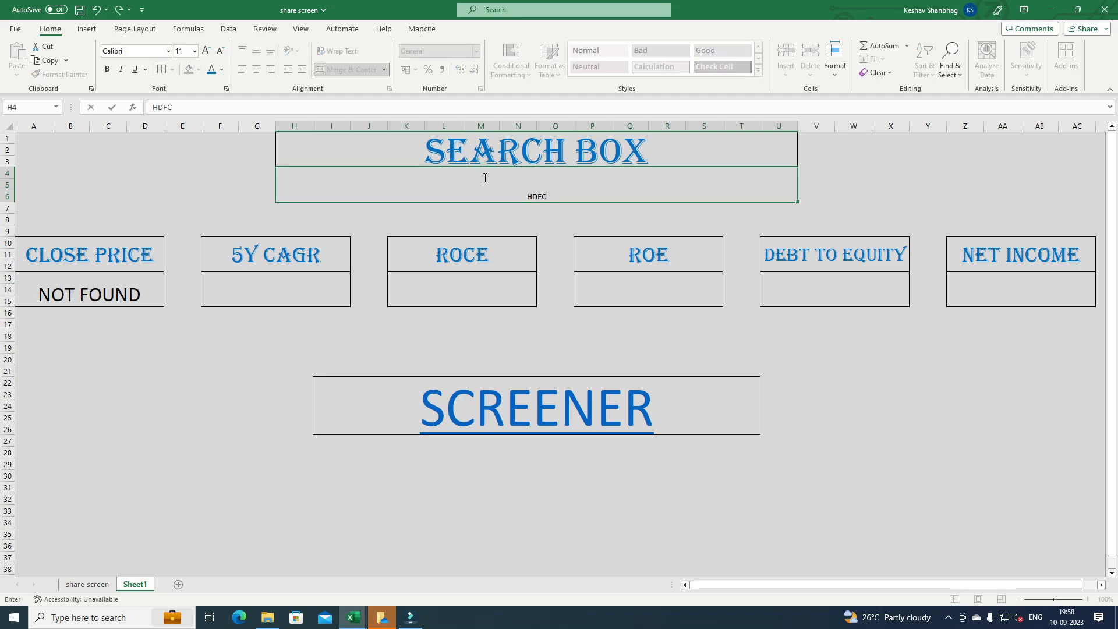
text(BANK)
key(Return)
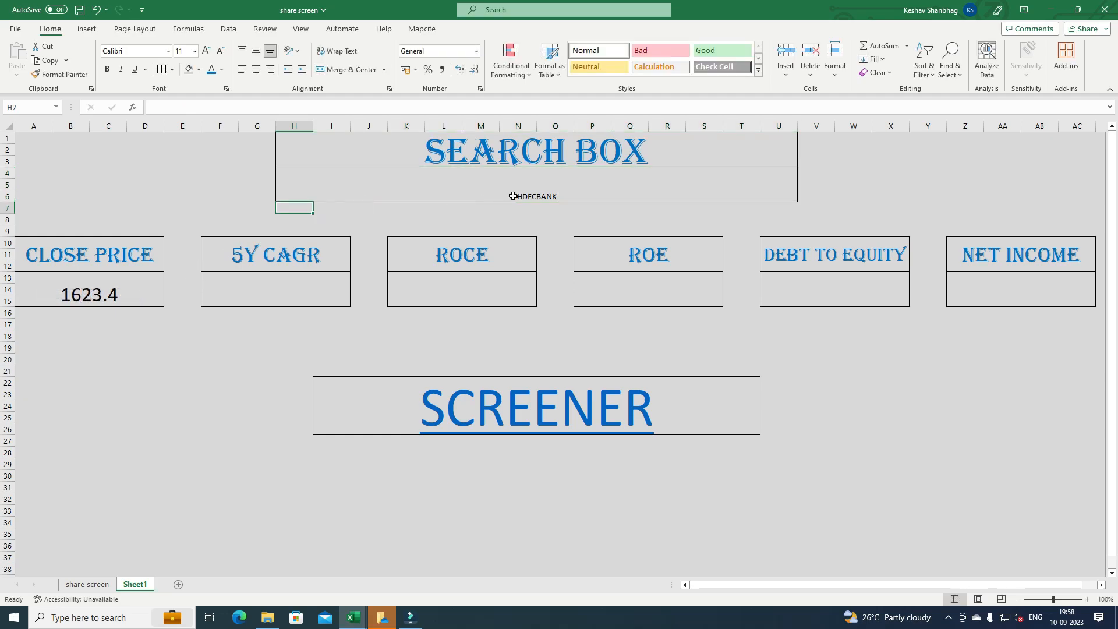
click(513, 196)
click(195, 52)
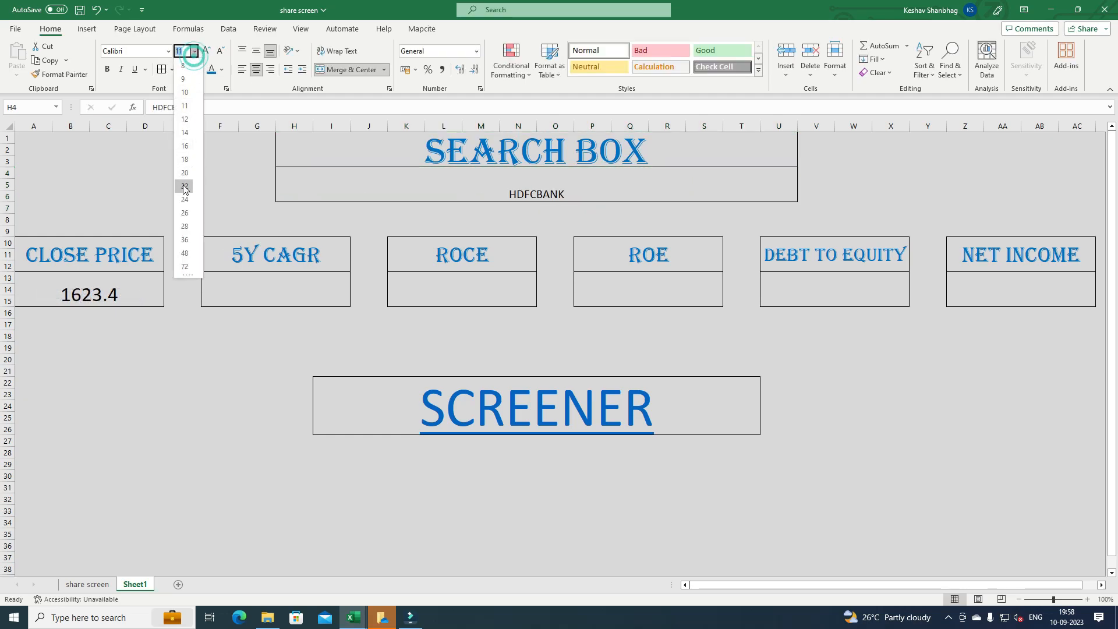
click(185, 226)
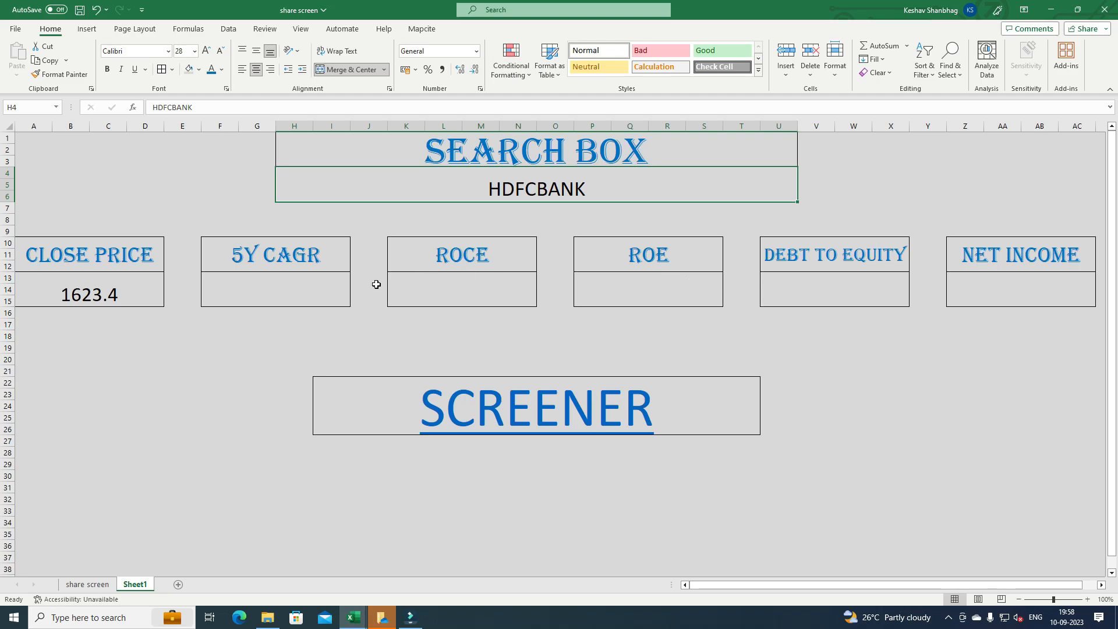
click(272, 294)
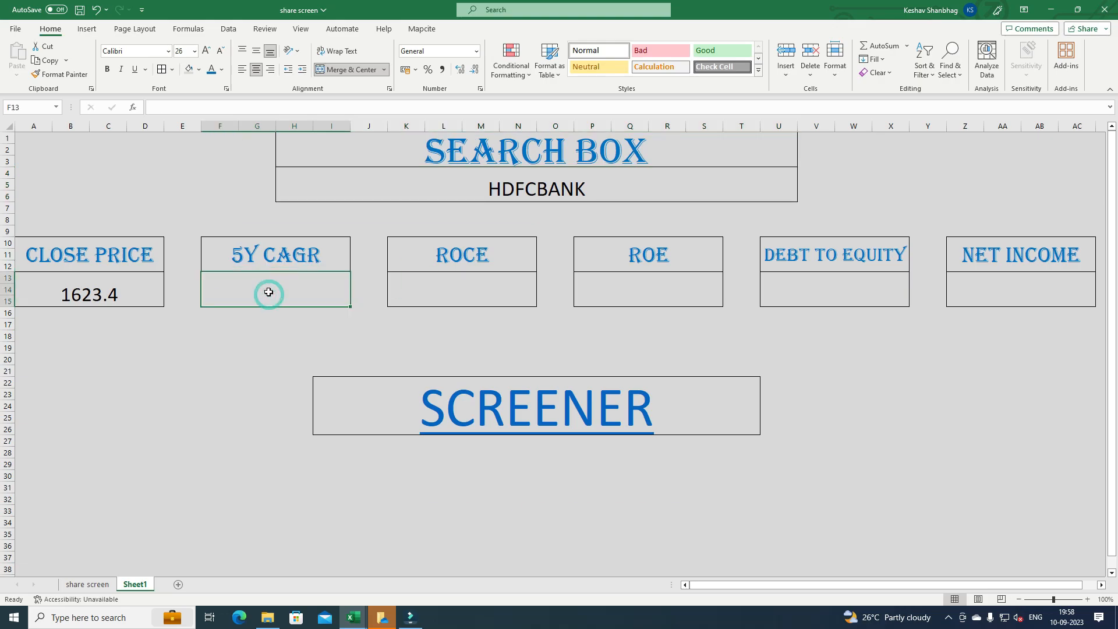
- Enter =XLOOKUP(H4,'share screen'!B2:B4691,'share screen'!G2:G4691,"NOT FOUND") in the 5Y CAGR box
text(=XLOOKUP()
click(536, 184)
text(,)
click(87, 584)
click(250, 151)
key(ctrl+shift+Down)
drag(1111, 562, 1111, 135)
text(,)
click(628, 149)
key(ctrl+shift+Down)
text(,"NOT FOUND"))
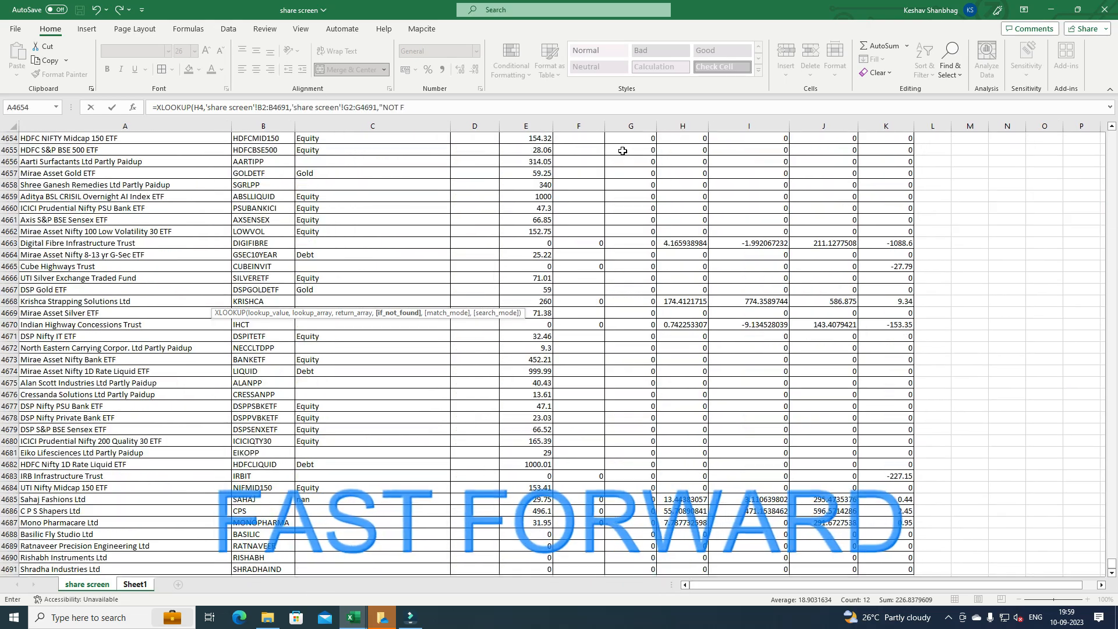
key(Return)
- Fill ROCE cell K13 with an XLOOKUP of H4 returning 'share screen' column H2:H4691
click(448, 294)
text(=XLOOKUP()
click(547, 186)
text(,)
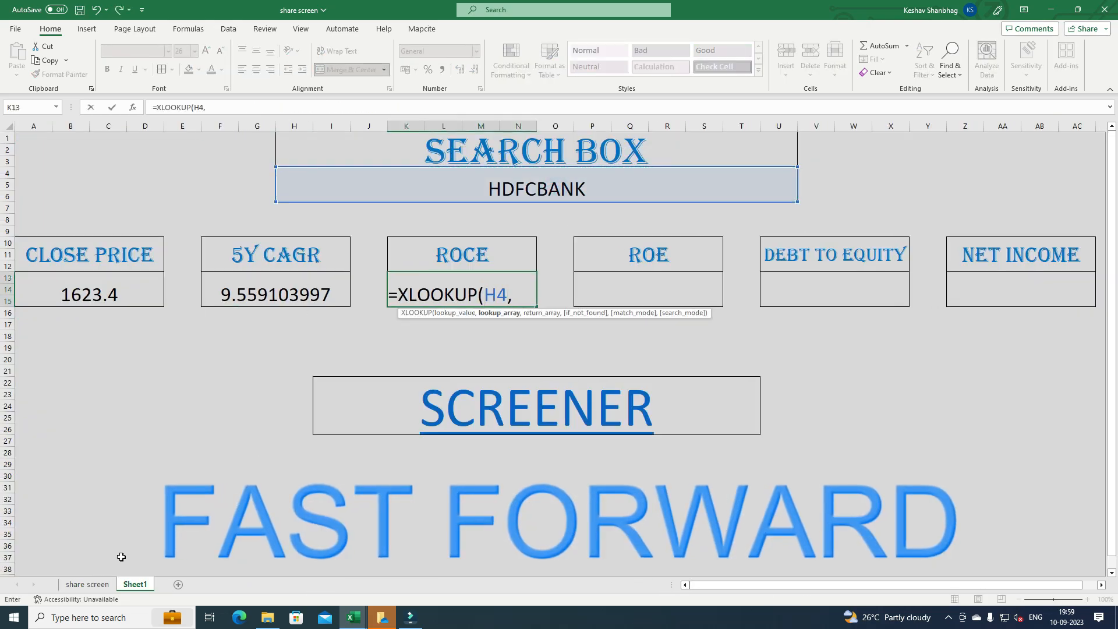
click(87, 585)
key(Right)
key(Right)
key(Right)
key(Right)
key(Down)
key(ctrl+shift+Down)
key(Left)
key(Left)
key(Left)
key(Left)
key(Left)
key(Left)
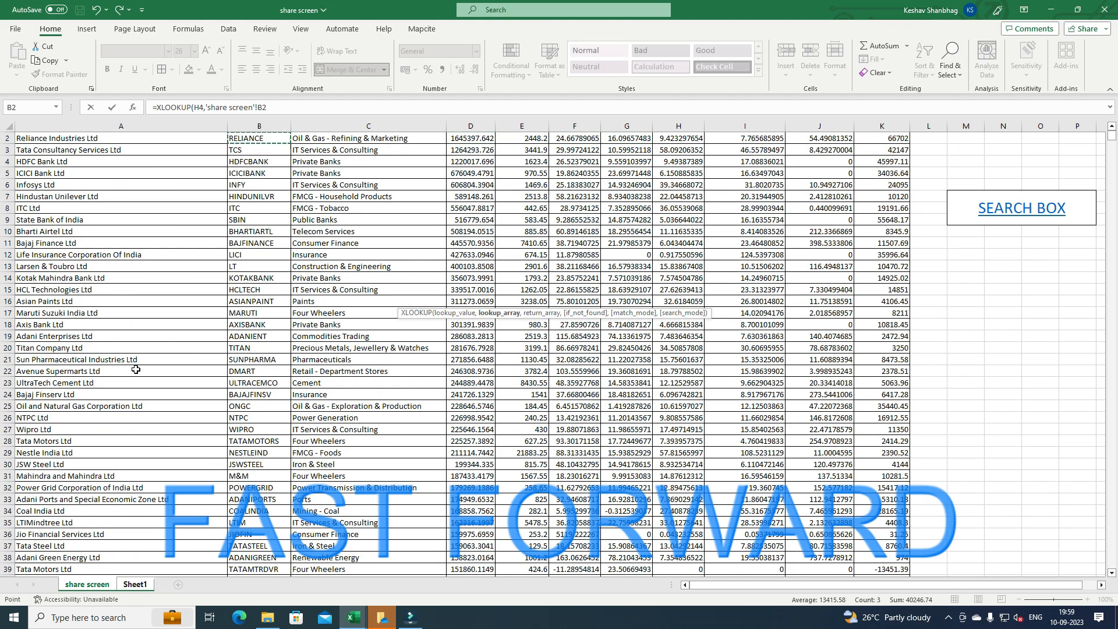
key(ctrl+shift+Down)
text(,)
key(Right)
key(Down)
key(Right)
key(Right)
key(Right)
key(Right)
key(Right)
key(Right)
key(ctrl+shift+Down)
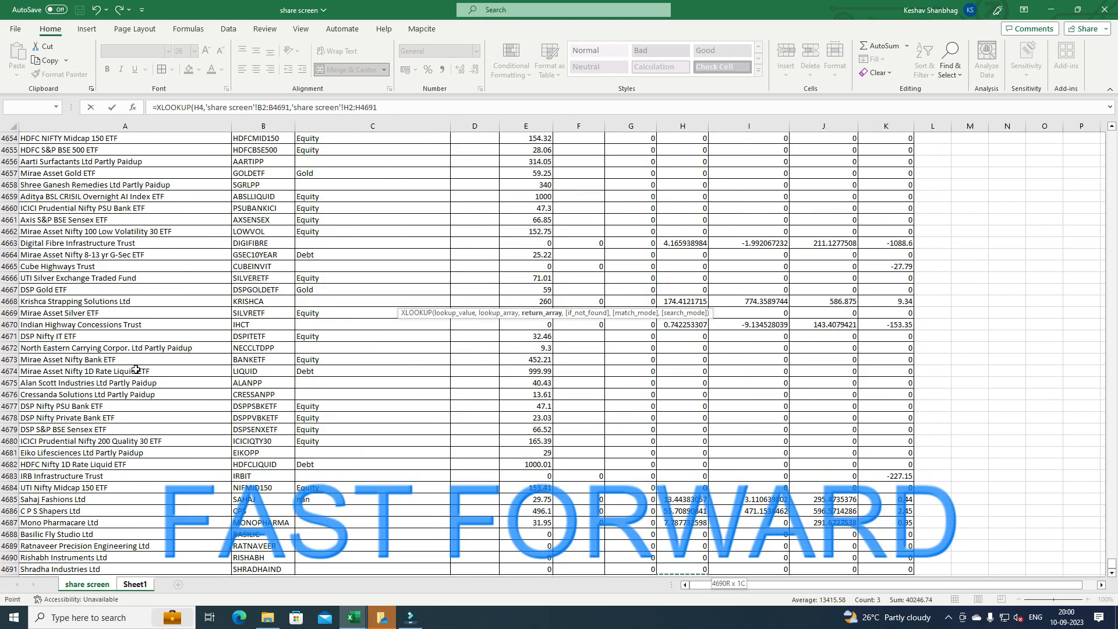
text(,"NOT FOUND"))
key(Return)
- Fill the ROE box with an XLOOKUP of H4 returning 'share screen' column I2:I4691
key(Up)
key(Right)
key(Right)
text(=XLOOKUP()
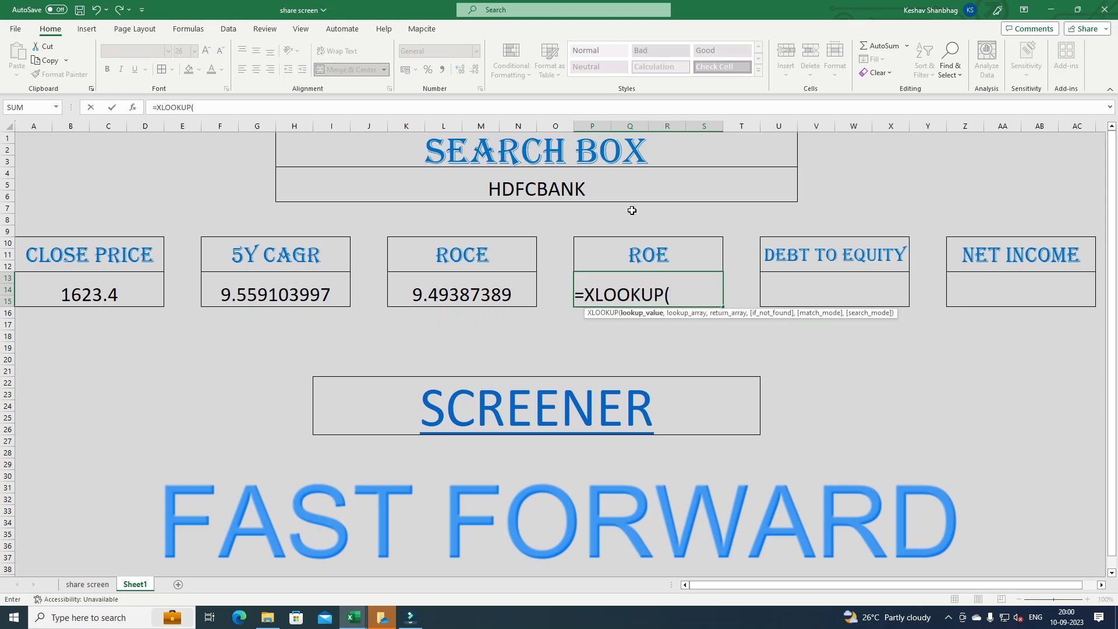
click(630, 194)
text(,)
click(87, 585)
scroll(627, 235, up, 7)
key(Right)
key(Down)
key(ctrl+shift+Down)
text(,)
key(Right)
key(Down)
key(Right)
key(Right)
key(Right)
key(Right)
key(Right)
key(Right)
key(Right)
key(ctrl+shift+Down)
- Fill the Debt to Equity box with an XLOOKUP of H4 returning column J2:J4691, else "NOT FOUND"
text(,"NOT FOUND"))
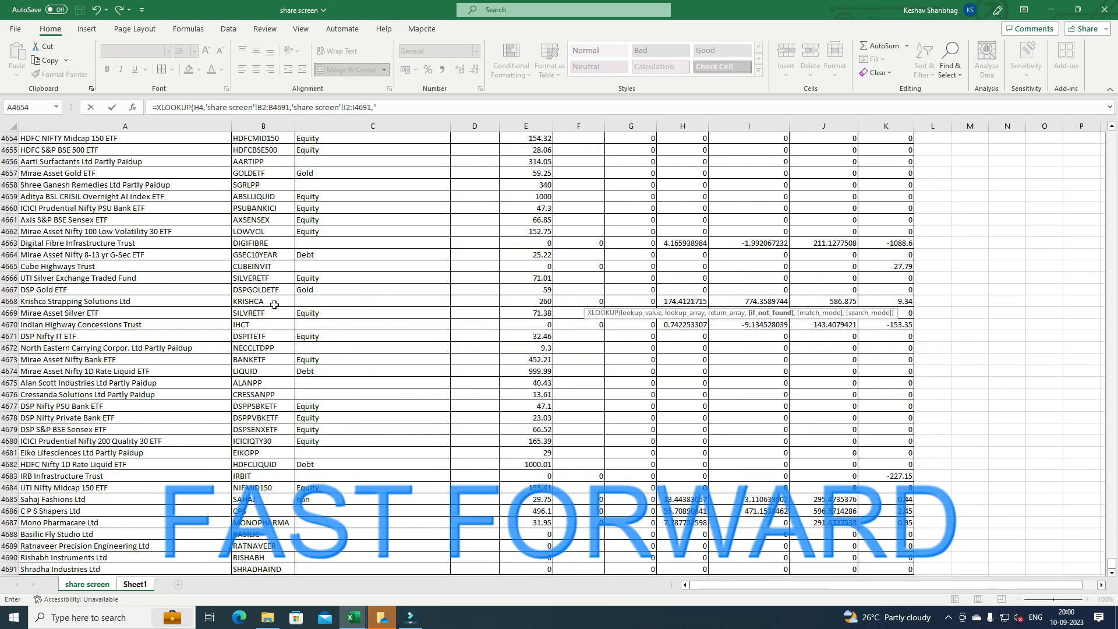
key(Return)
key(Up)
key(Right)
key(Right)
text(=XLOOKUP()
click(522, 194)
text(,)
click(87, 585)
key(Right)
key(Down)
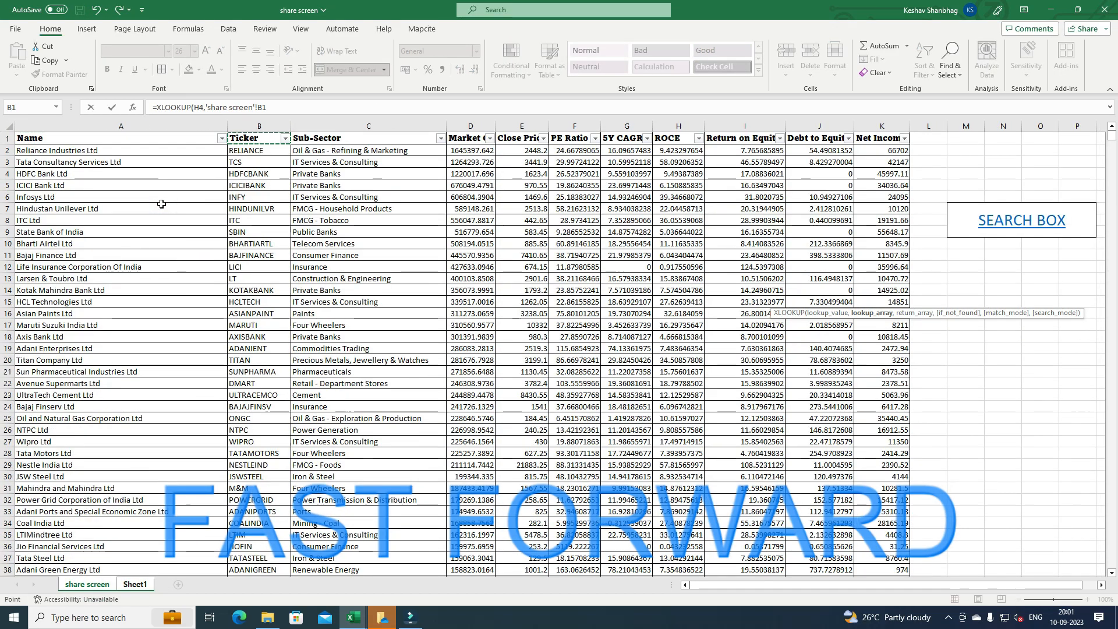
key(ctrl+shift+Down)
text(,)
key(Right)
key(Right)
key(Right)
key(Right)
key(Right)
key(Right)
key(Right)
key(Right)
key(Right)
key(Down)
key(ctrl+shift+Down)
- Fill the Net Income box with an XLOOKUP of H4 returning column K2:K4691, else "NOT FOUND"
text(,"NOT FOUND"))
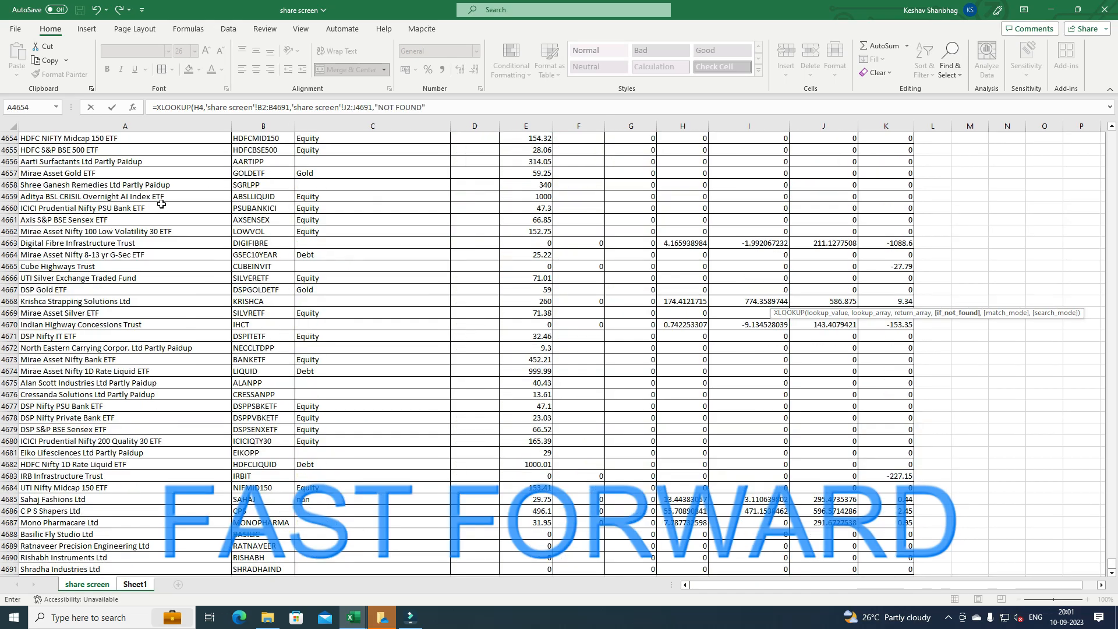
key(Return)
key(Up)
key(Right)
key(Right)
text(=XLOOKUP()
click(522, 192)
text(,)
click(87, 585)
key(Right)
key(Down)
key(ctrl+shift+Down)
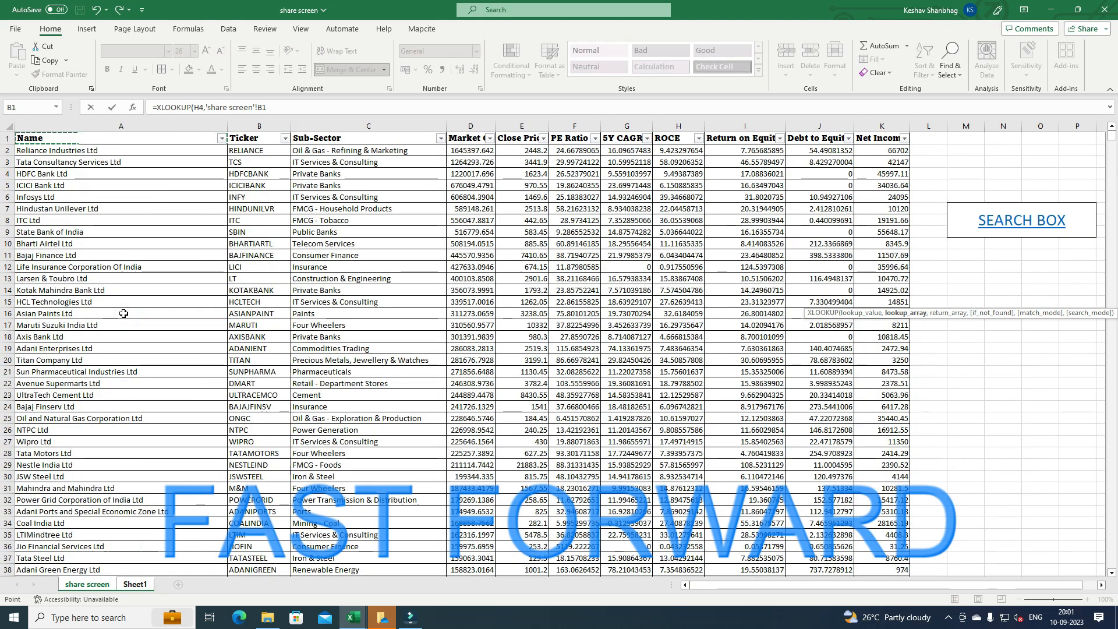
text(,)
key(Right)
key(Right)
key(Right)
key(Right)
key(Right)
key(Right)
key(Right)
key(Right)
key(Right)
key(Right)
key(Down)
key(ctrl+shift+Down)
text(,"NOT FOUND"))
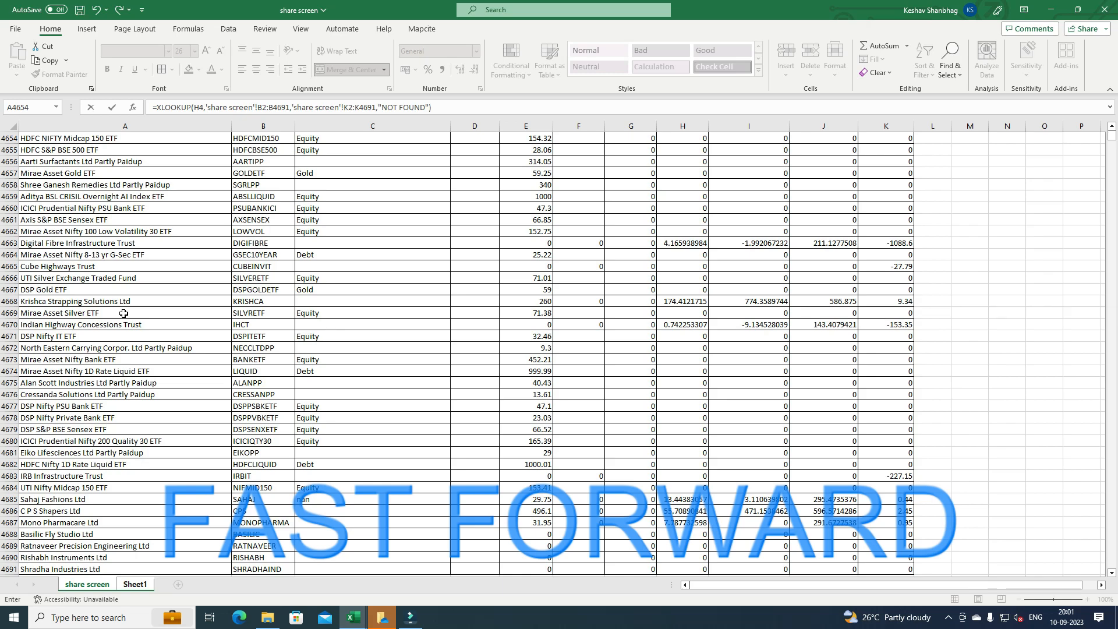
key(Return)
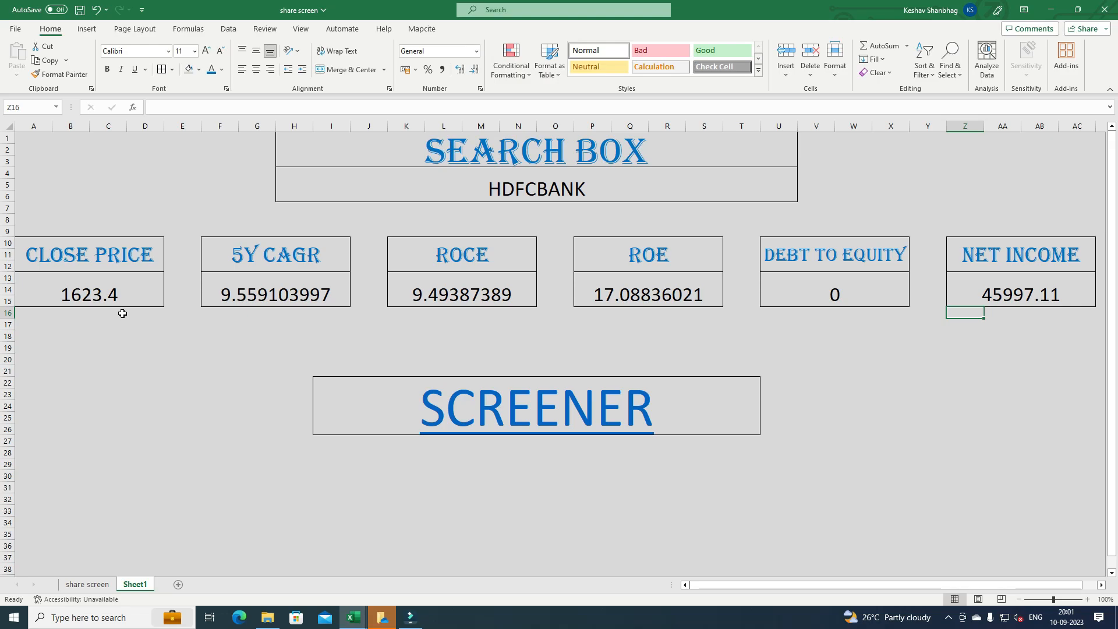
- Replace HDFCBANK with RELIANCE in search box H4 so all metrics recalculate
click(513, 182)
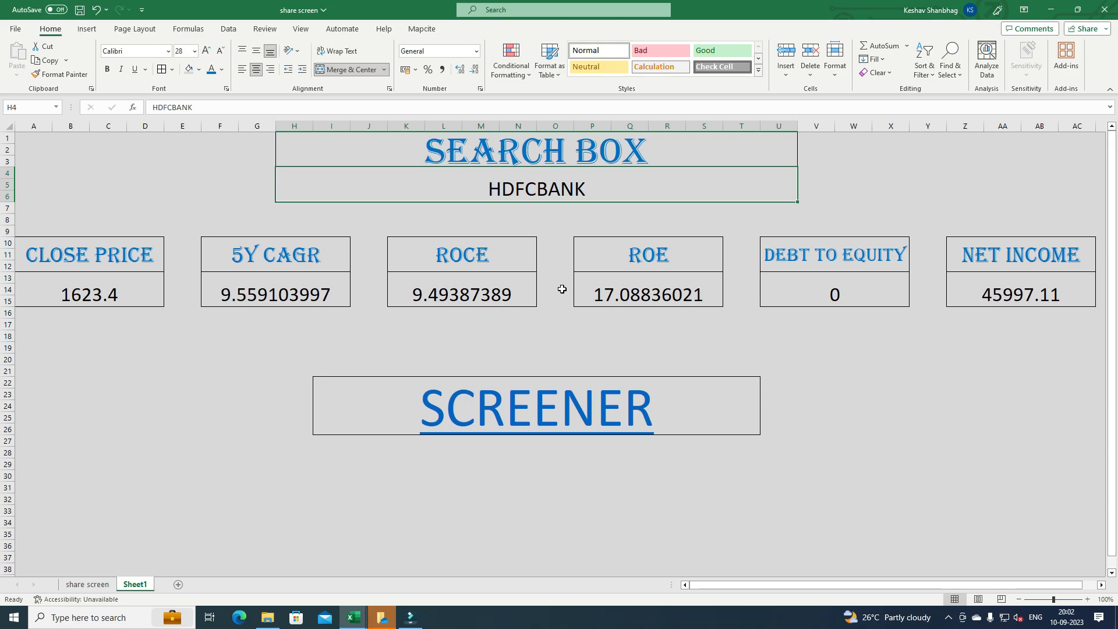
text(RELIANCE)
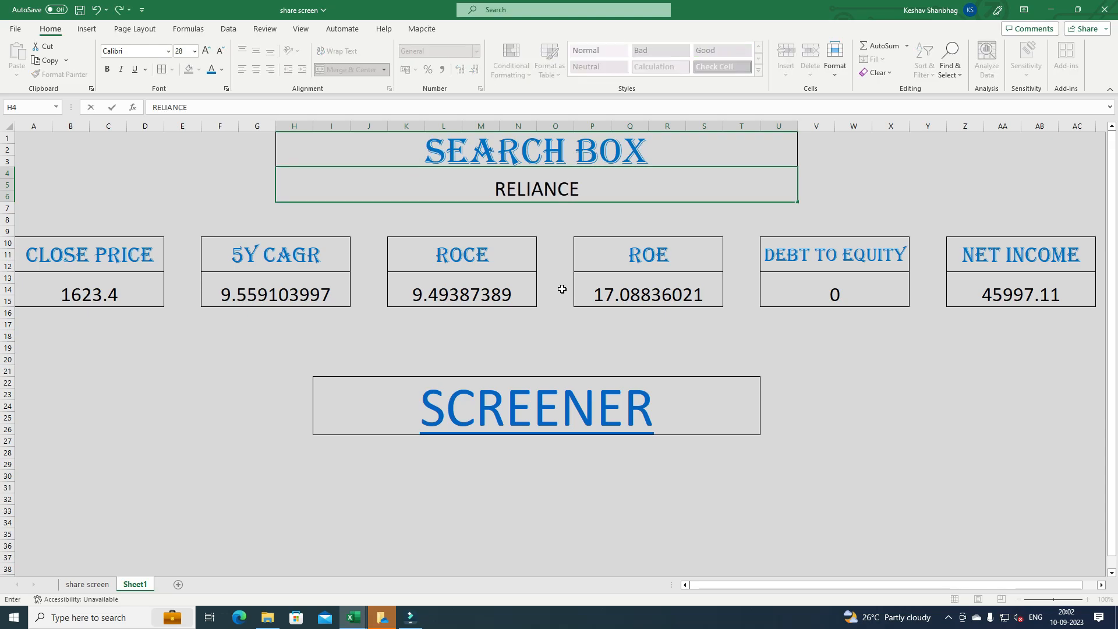
key(Return)
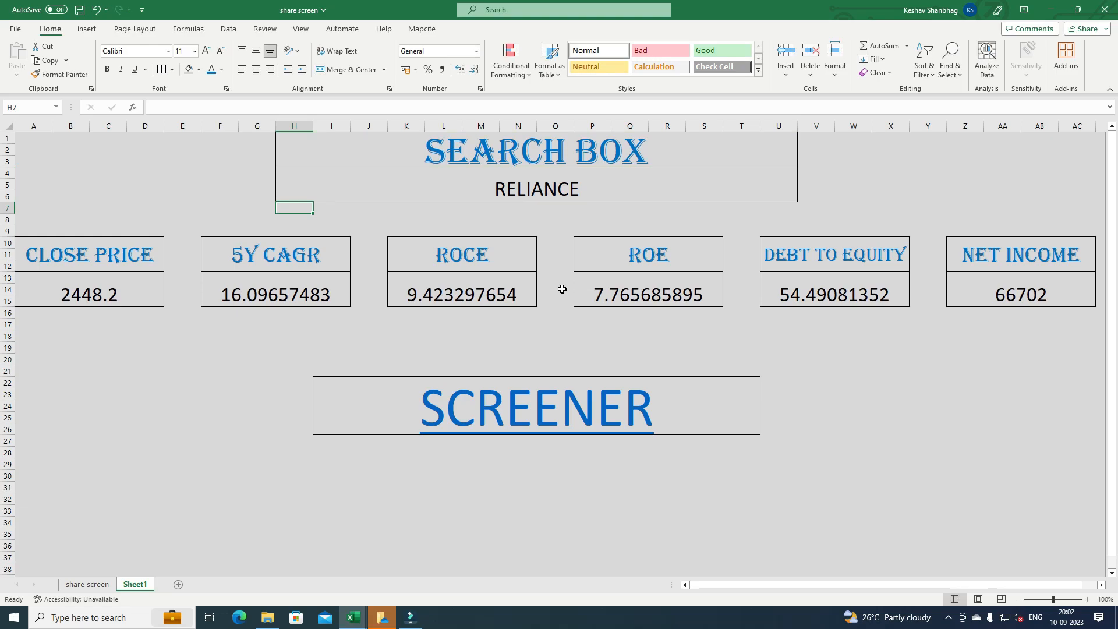